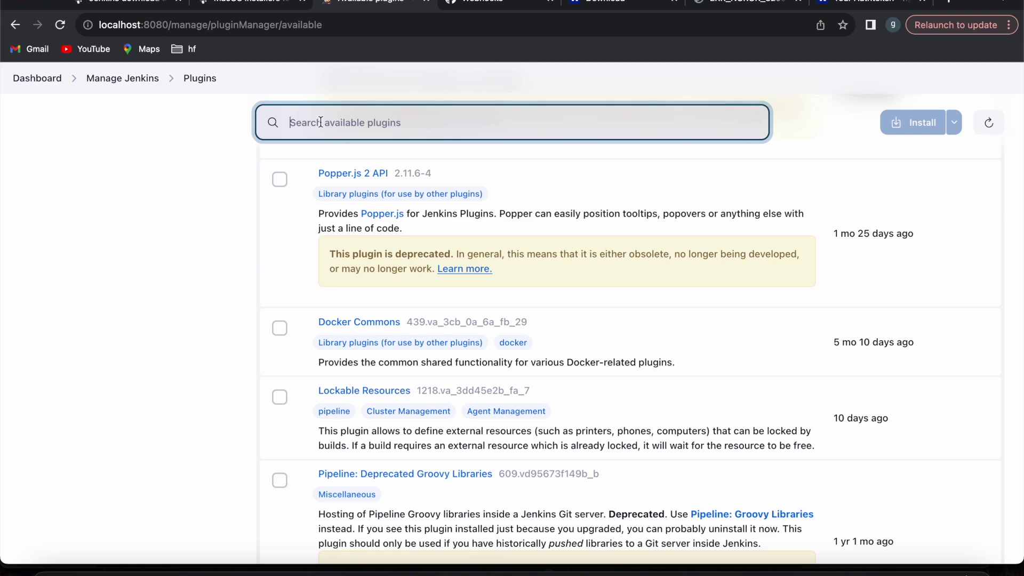
# - Search the available plugins for git and for slack, and look through the matching plugins
pyautogui.write('git')
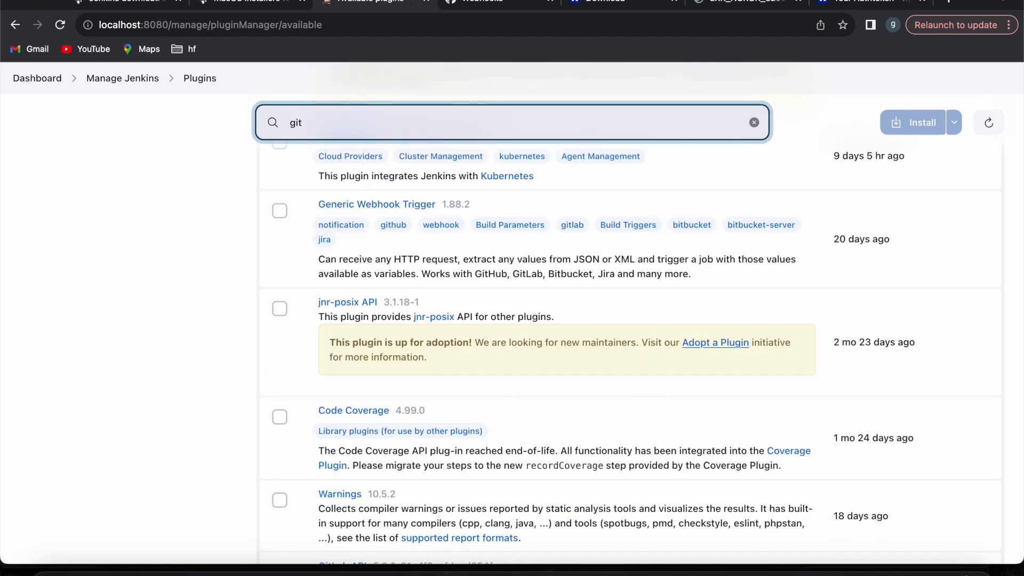
pyautogui.scroll(4, 364, 181)
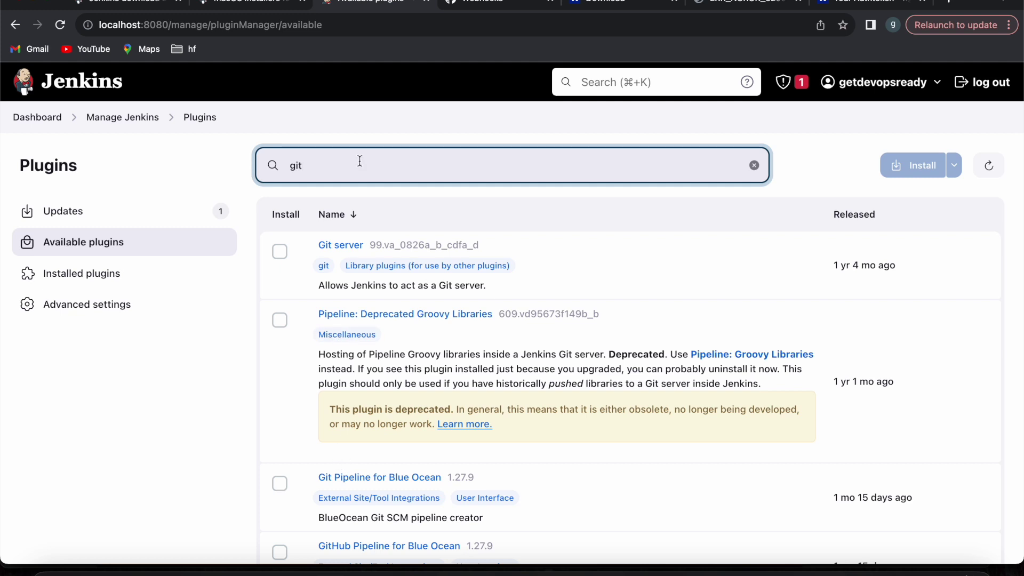
pyautogui.moveTo(315, 164); pyautogui.dragTo(279, 164)
pyautogui.write('slack')
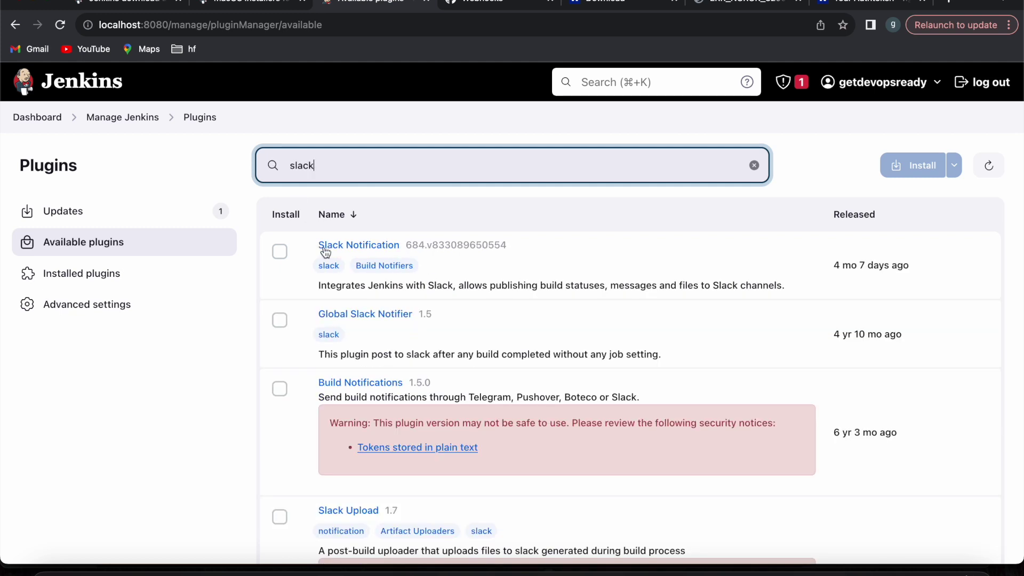
pyautogui.scroll(-5, 348, 393)
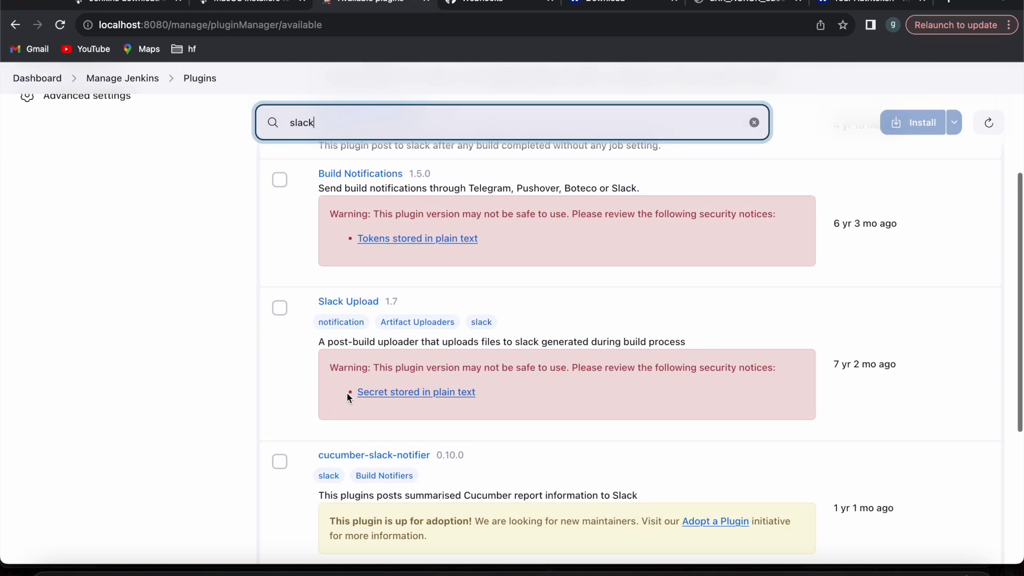
pyautogui.scroll(3, 347, 393)
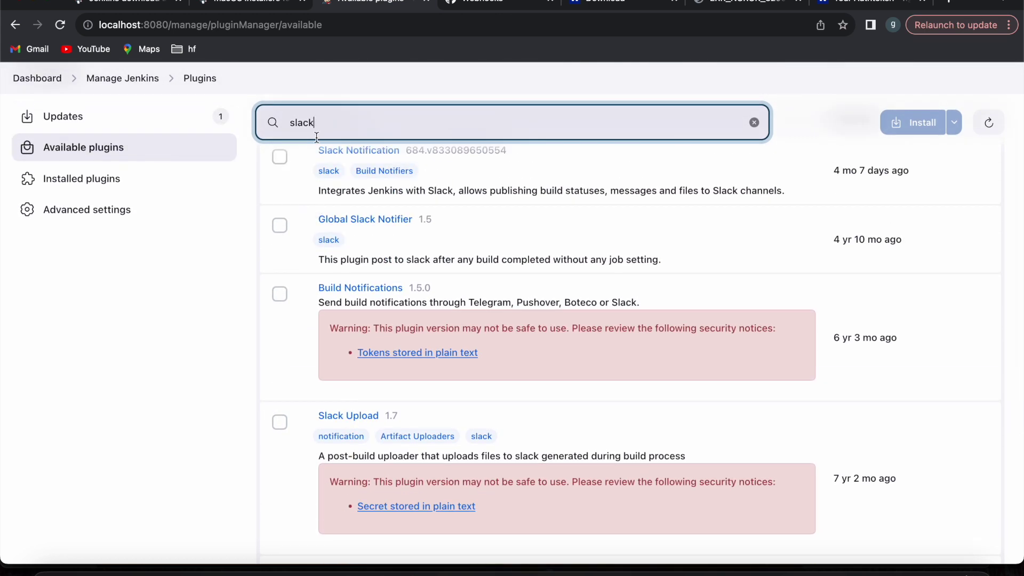
# - Search the available plugins for maven, and select and deselect the Maven Integration plugin
pyautogui.moveTo(323, 121); pyautogui.dragTo(264, 123)
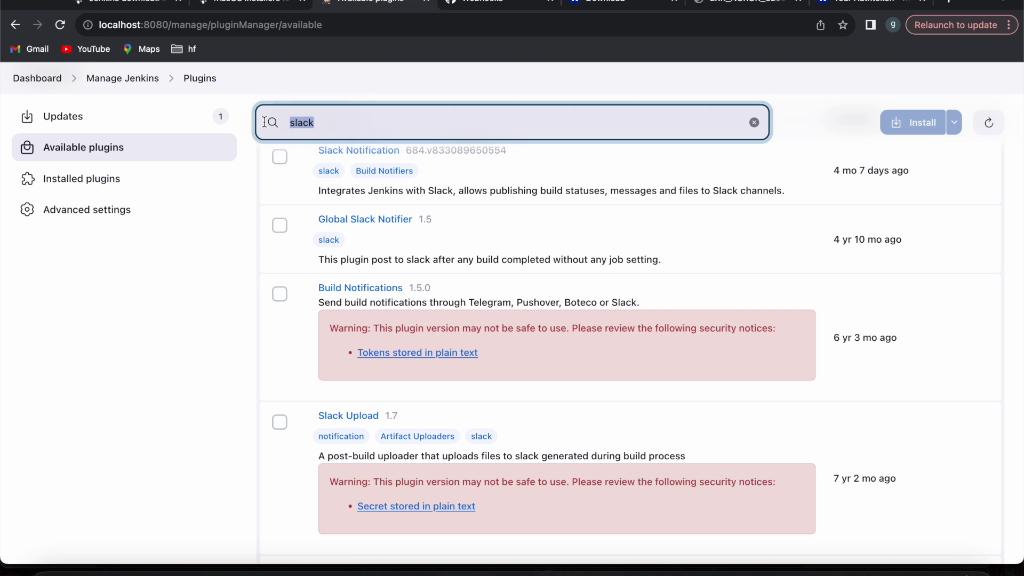
pyautogui.write('maven')
pyautogui.scroll(1, 357, 294)
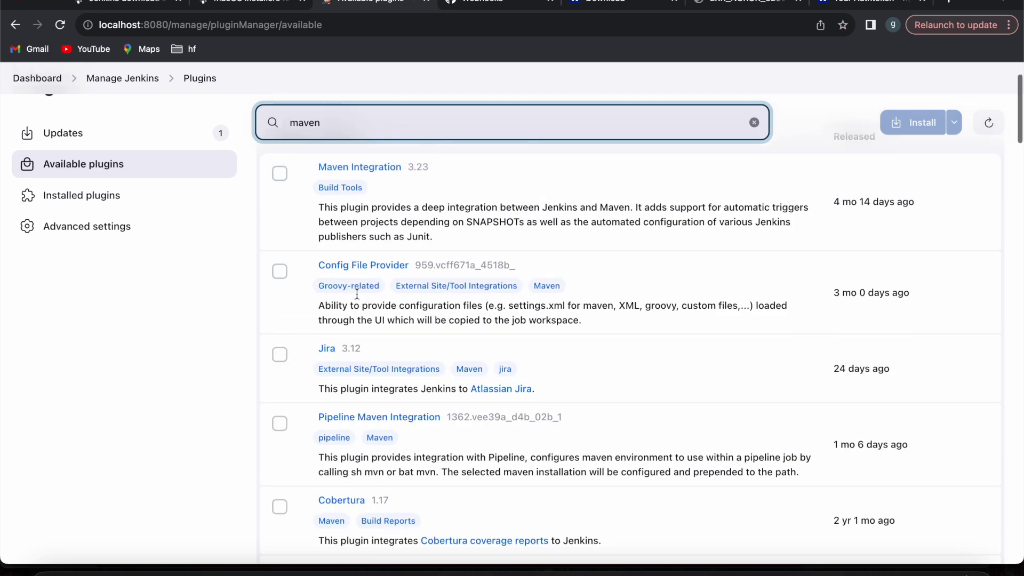
pyautogui.scroll(2, 357, 294)
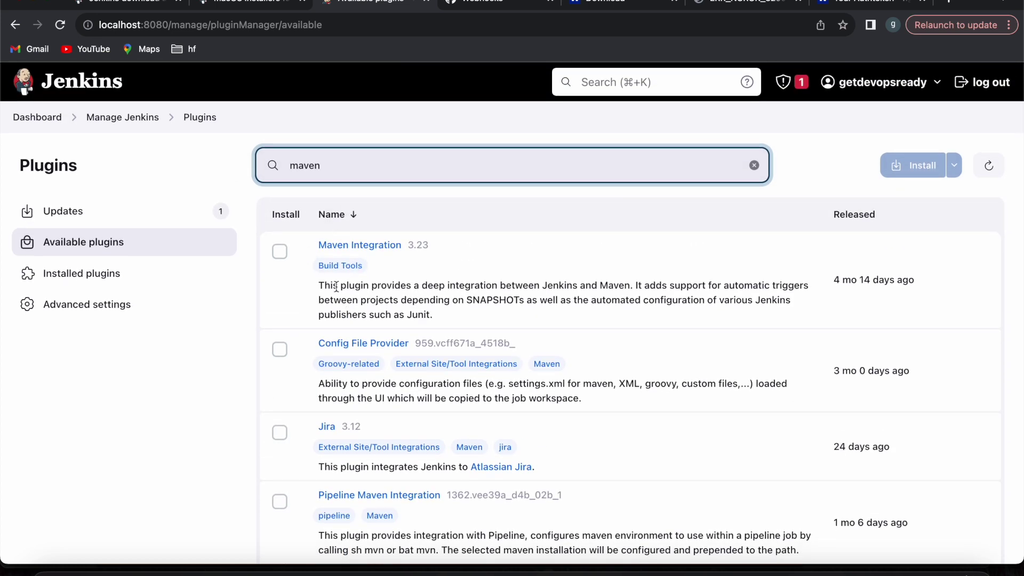
pyautogui.click(280, 251)
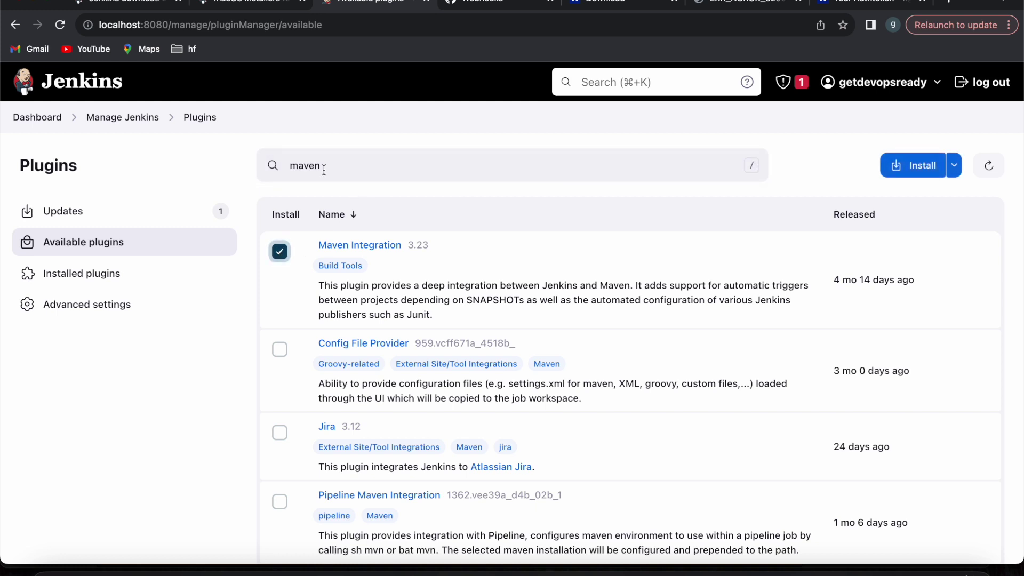
pyautogui.click(280, 251)
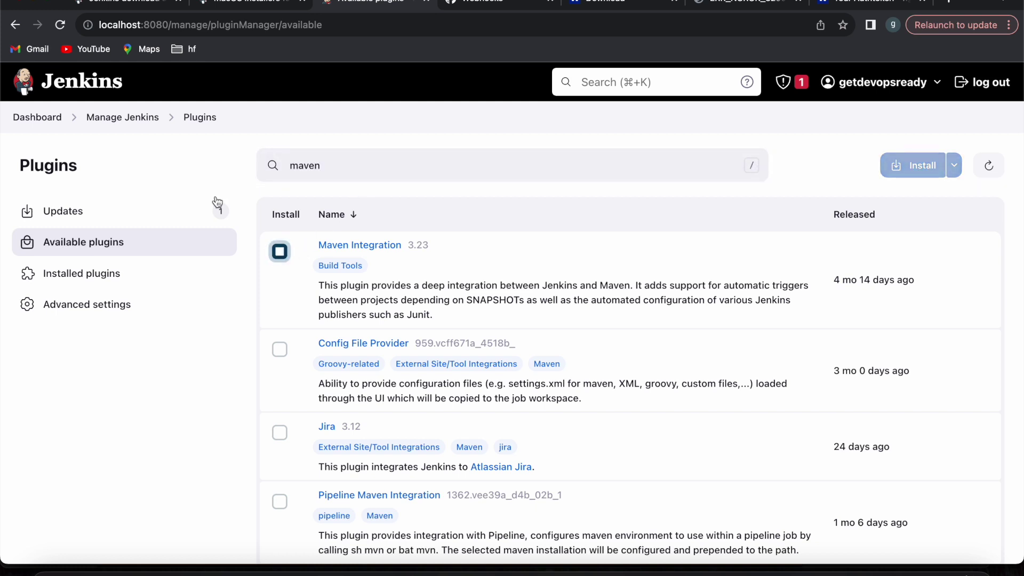
# - Look through the project types offered for a new item and return to the dashboard
pyautogui.click(43, 117)
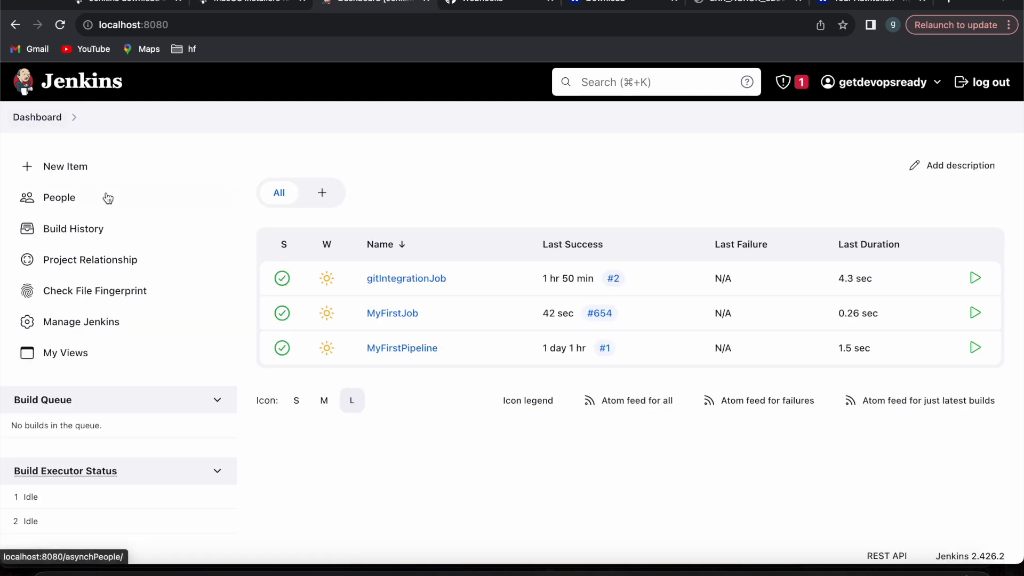
pyautogui.click(71, 177)
pyautogui.scroll(-5, 212, 239)
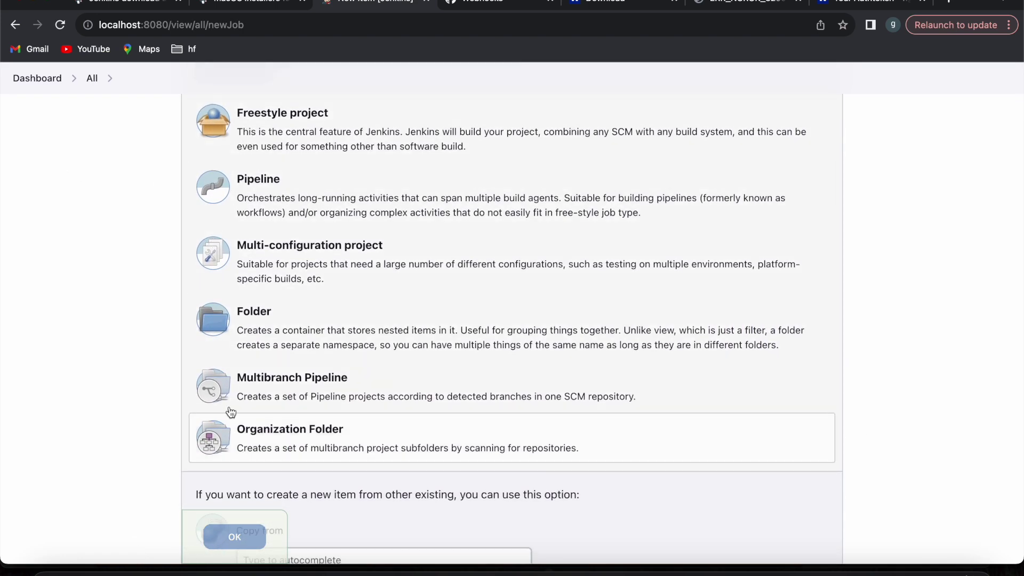
pyautogui.click(49, 84)
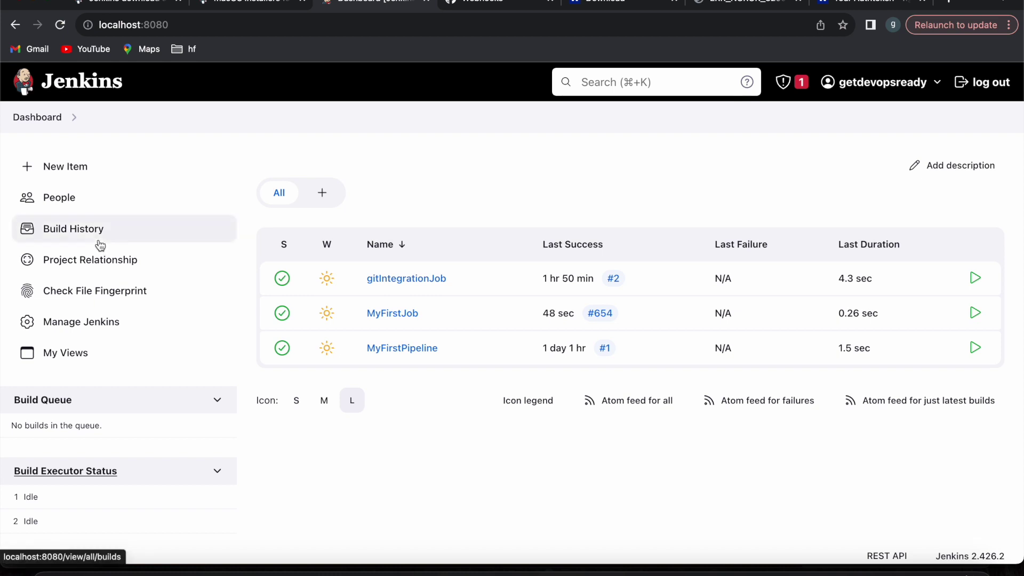
# - Search the available plugins in the Jenkins management area for maven and mark Maven Integration for installation
pyautogui.click(85, 327)
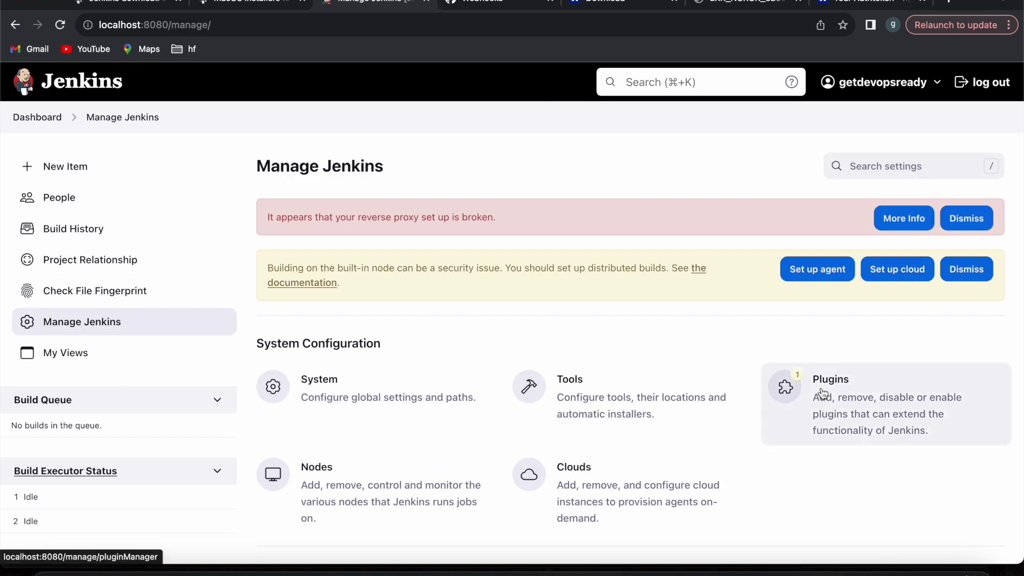
pyautogui.click(787, 383)
pyautogui.click(126, 245)
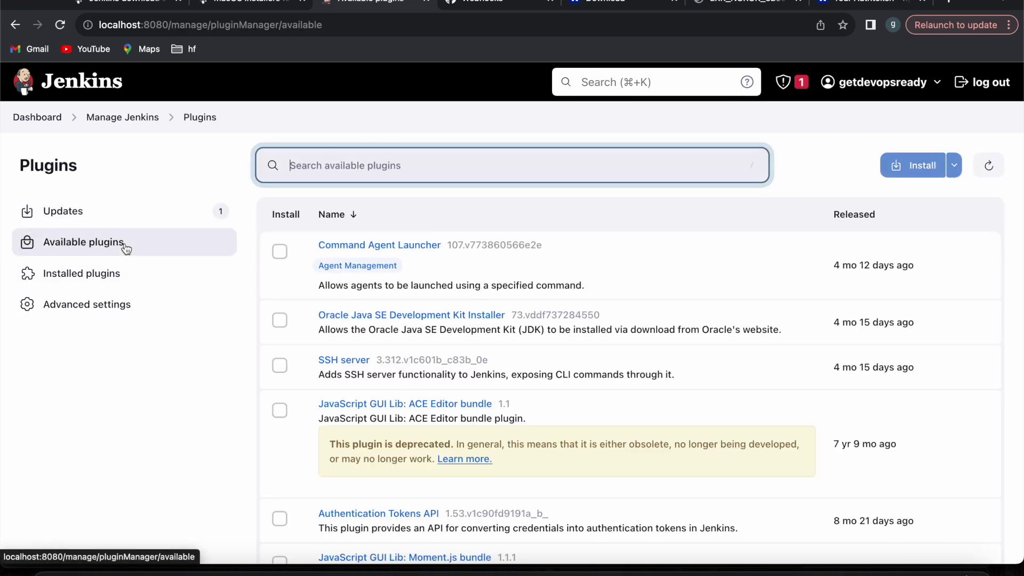
pyautogui.write('maven')
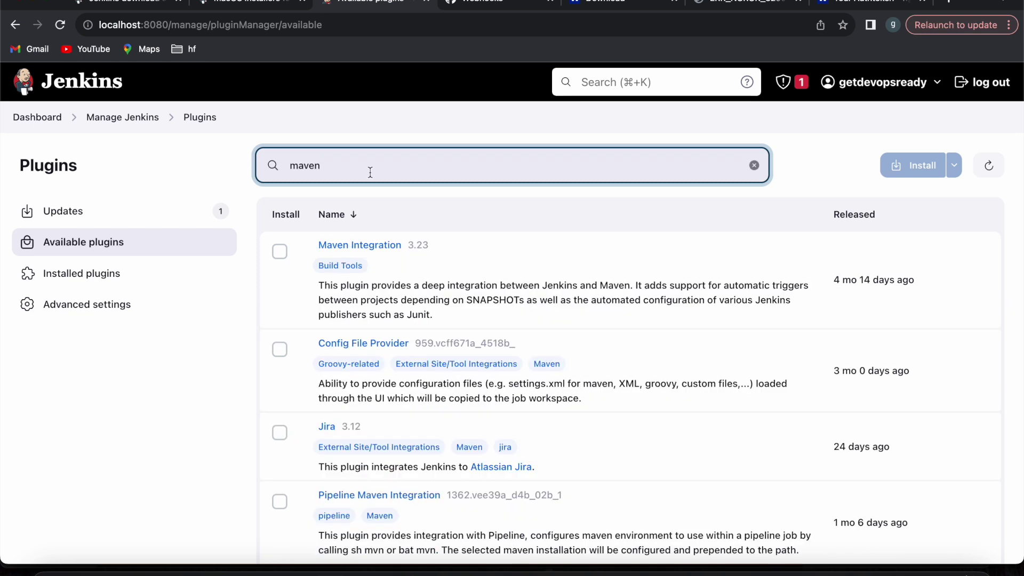
pyautogui.click(280, 252)
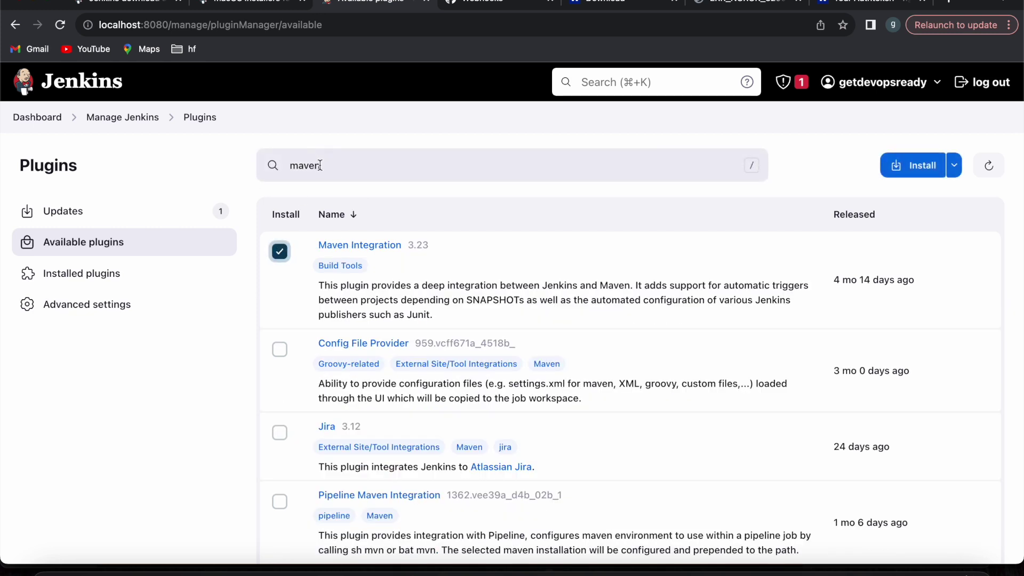
# - Find Slack Notification by searching for slack, mark it too, and install both selected plugins
pyautogui.moveTo(327, 167); pyautogui.dragTo(278, 167)
pyautogui.write('slack')
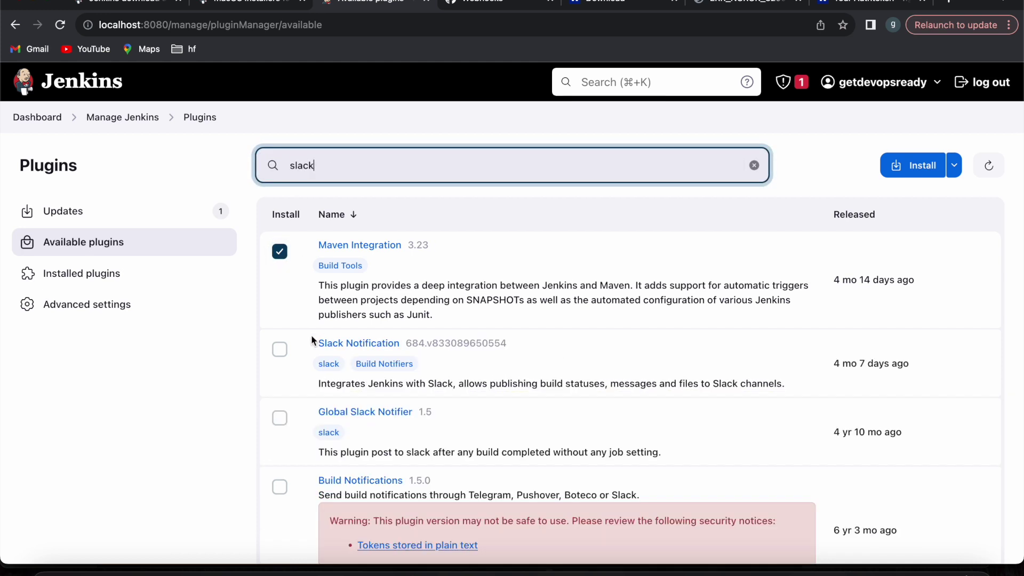
pyautogui.click(280, 349)
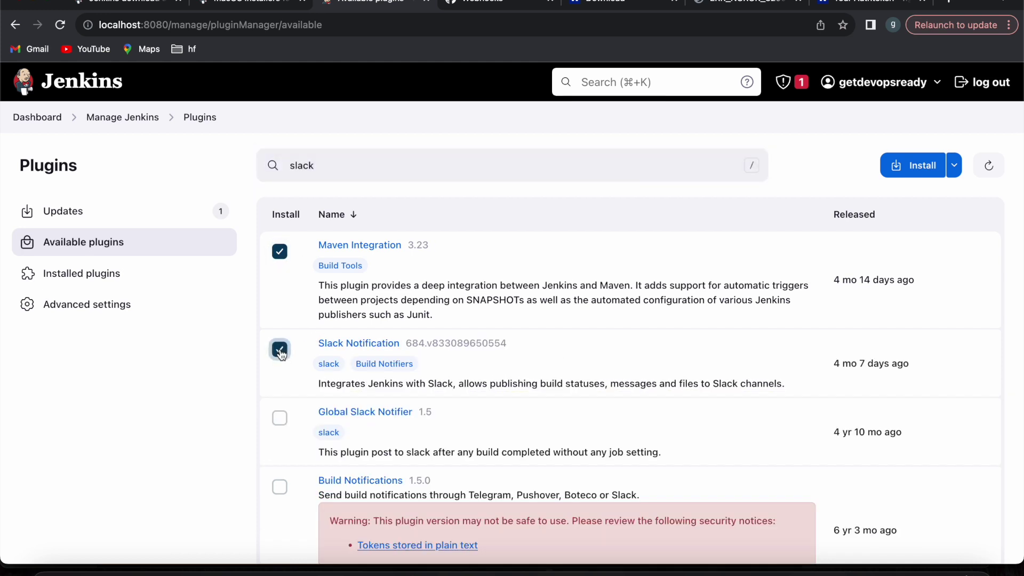
pyautogui.click(915, 161)
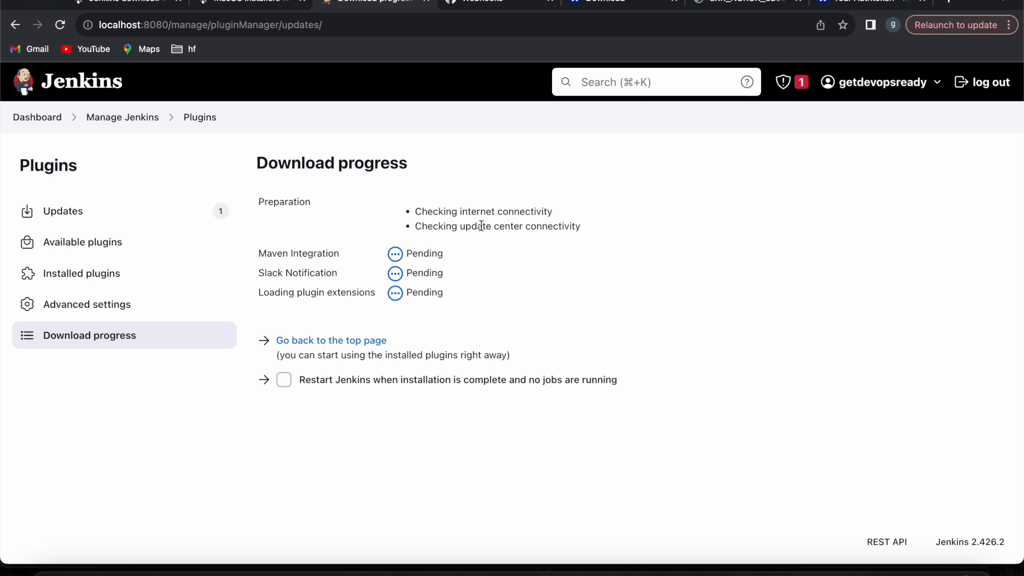
# - Follow the download progress of Maven Integration, Slack Notification and the plugin extensions
pyautogui.moveTo(337, 268); pyautogui.dragTo(254, 269)
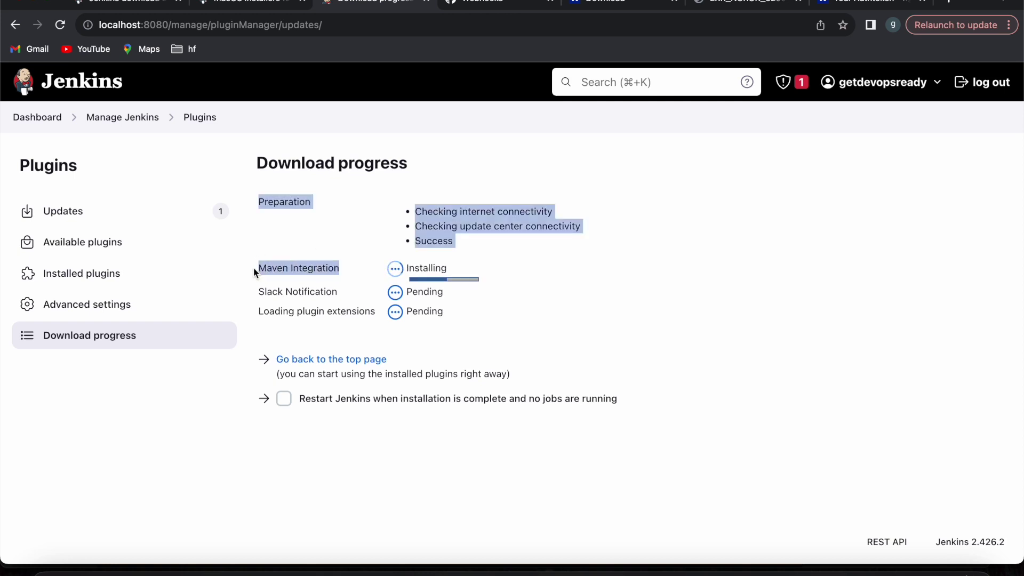
pyautogui.moveTo(332, 291); pyautogui.dragTo(256, 198)
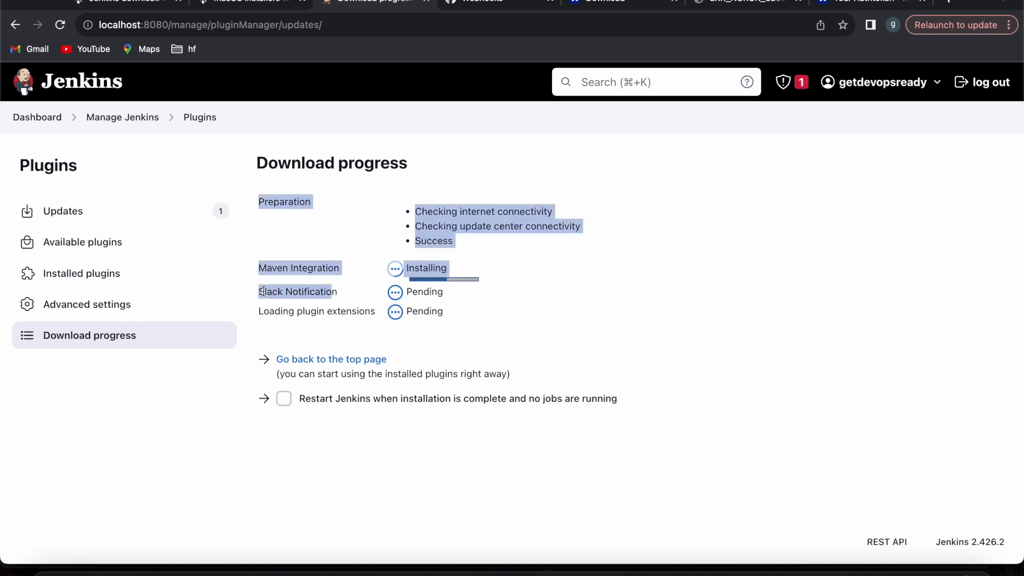
pyautogui.moveTo(358, 308); pyautogui.dragTo(274, 309)
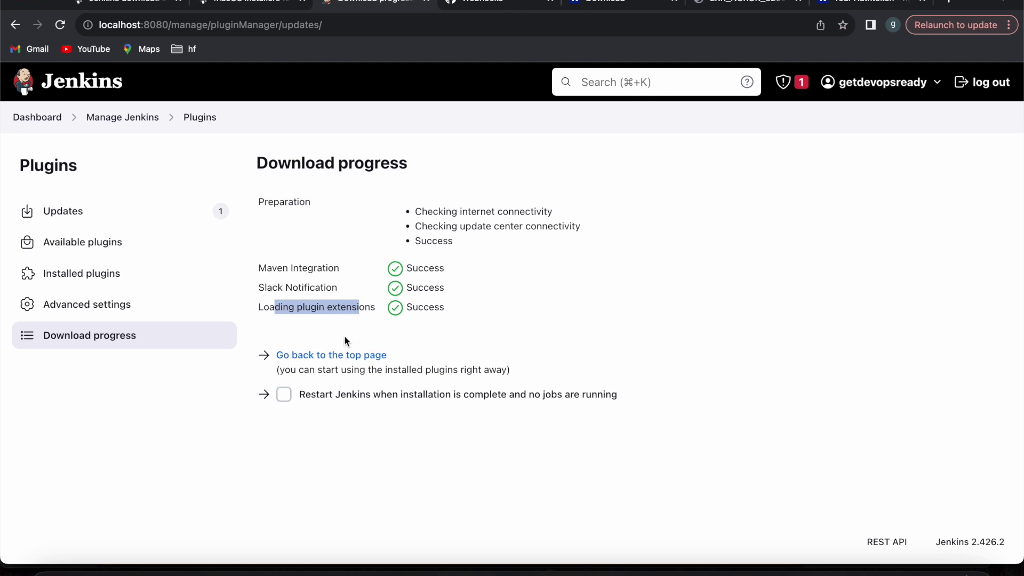
# - Check the new item page for the Maven project type and return to the dashboard
pyautogui.click(332, 356)
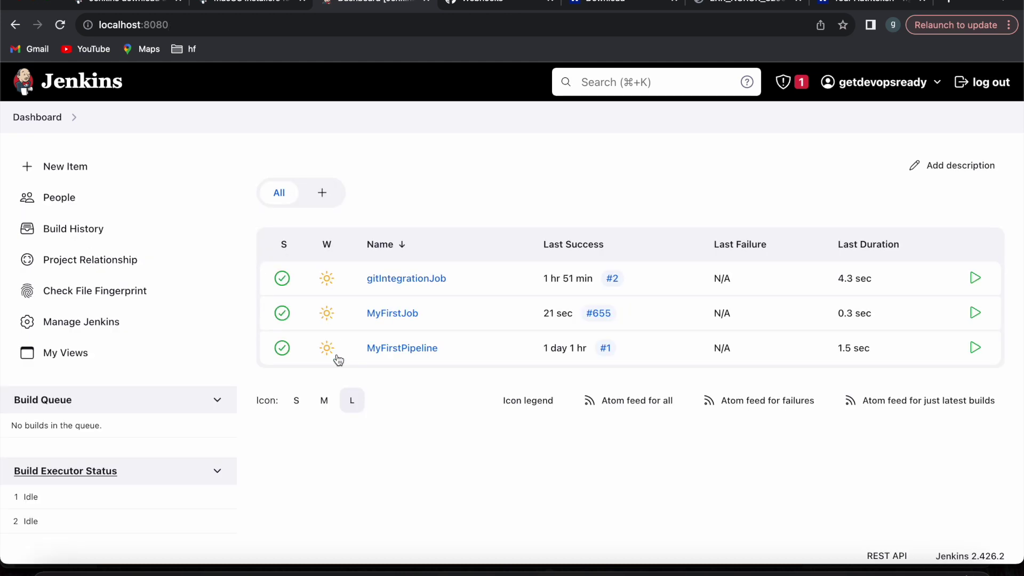
pyautogui.click(79, 170)
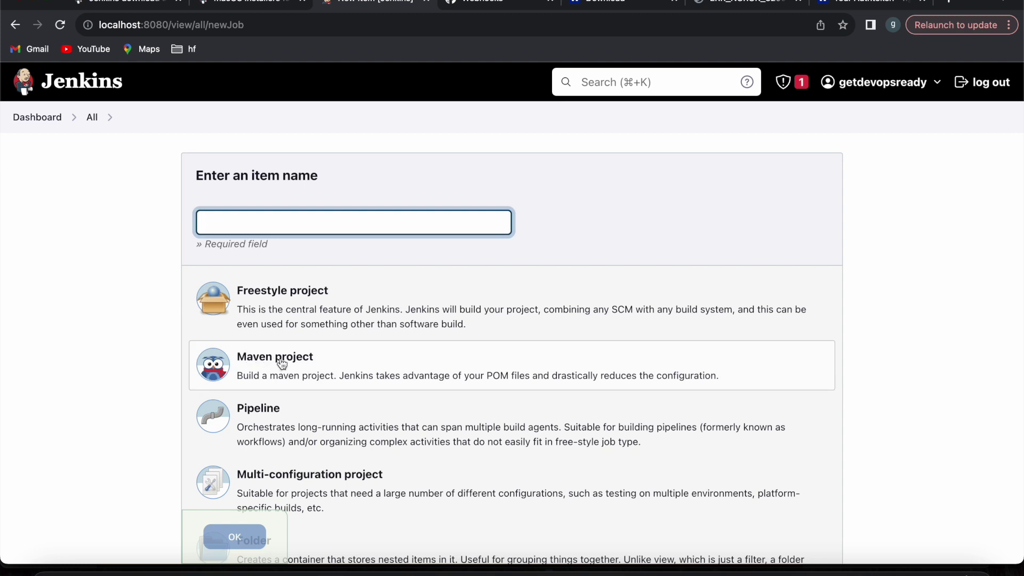
pyautogui.click(49, 118)
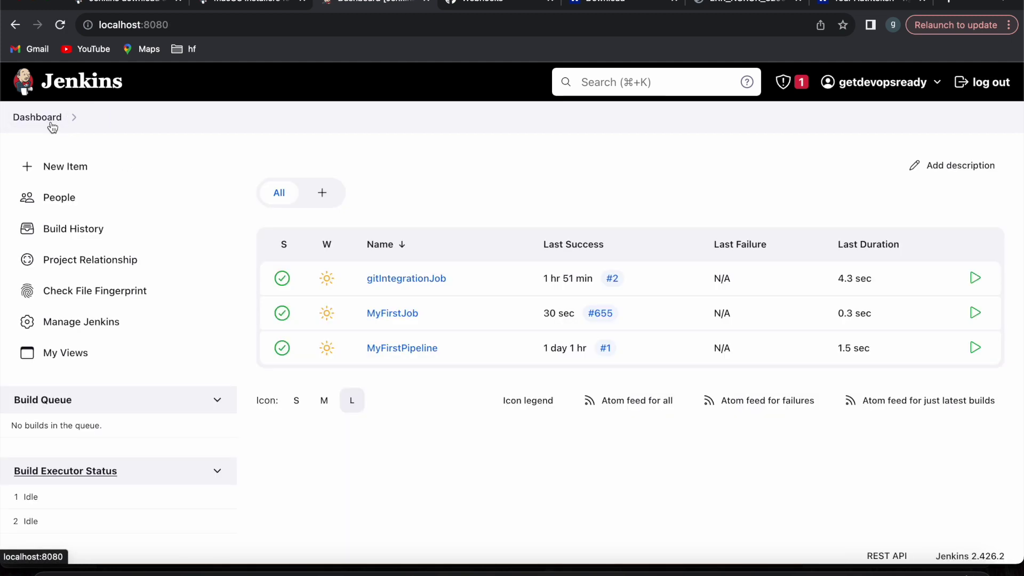
# - Look through the installed plugins list and search it for "mave"
pyautogui.click(87, 323)
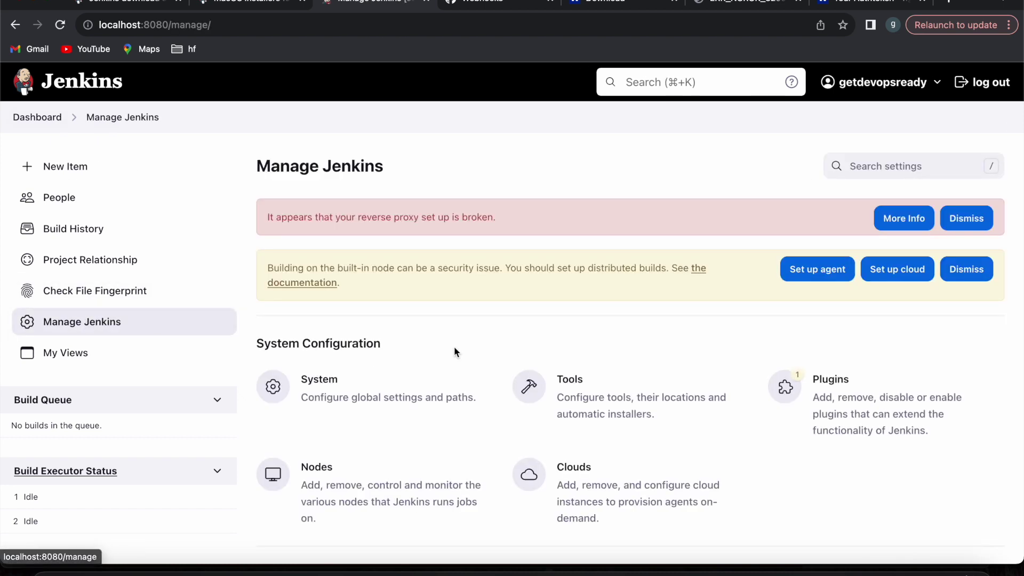
pyautogui.click(844, 426)
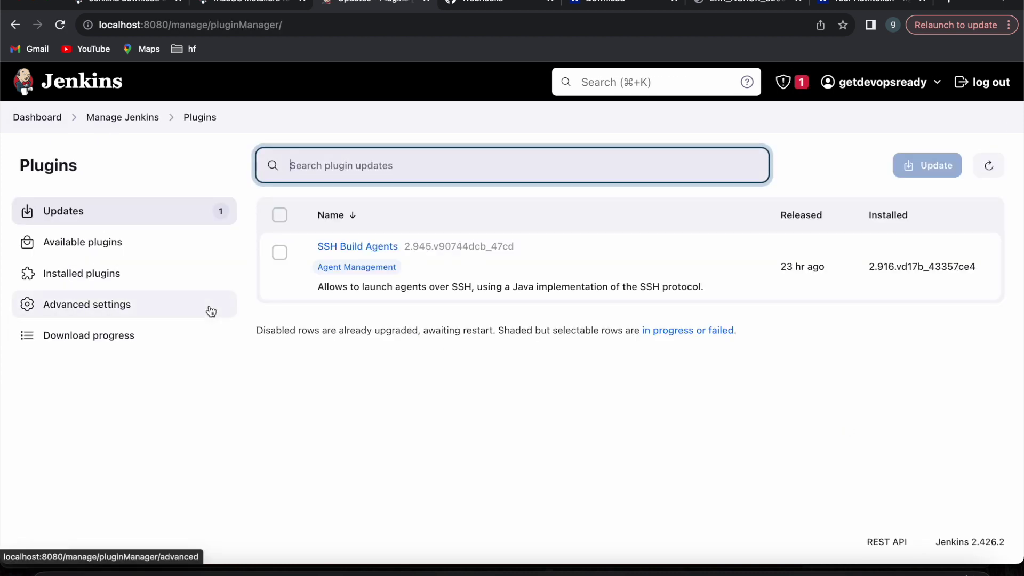
pyautogui.click(119, 274)
pyautogui.scroll(-5, 308, 325)
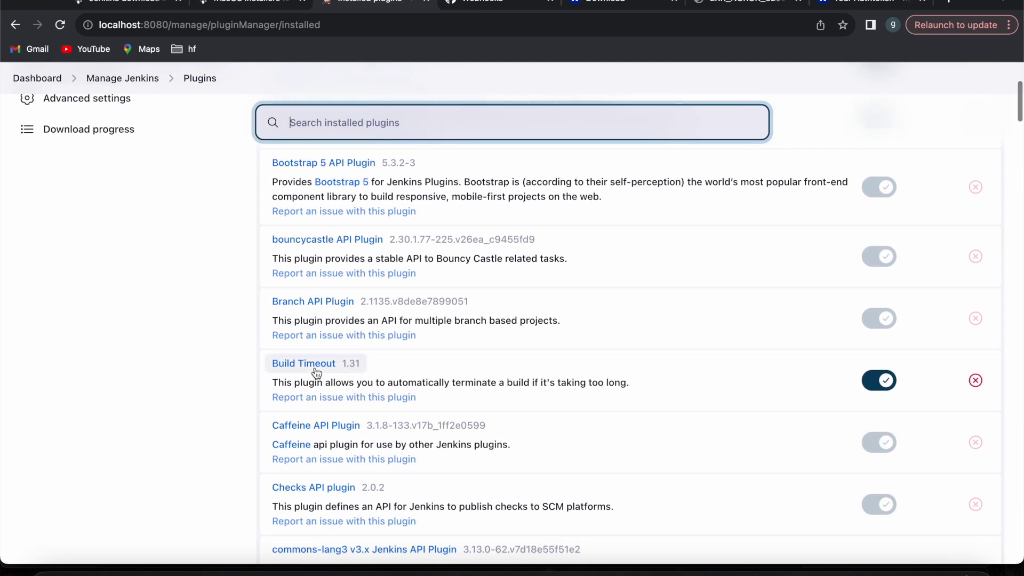
pyautogui.scroll(-12, 316, 372)
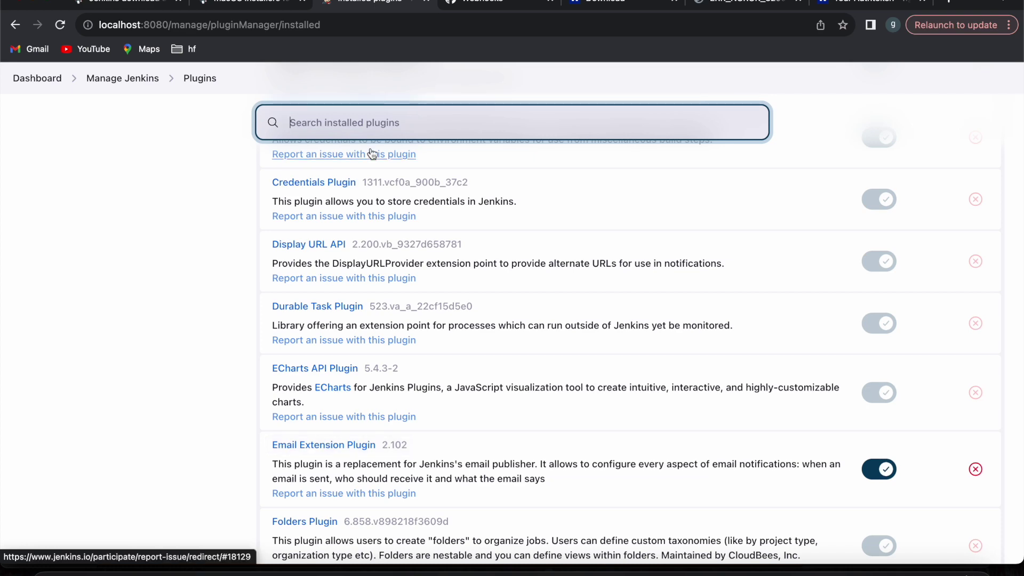
pyautogui.write('mave')
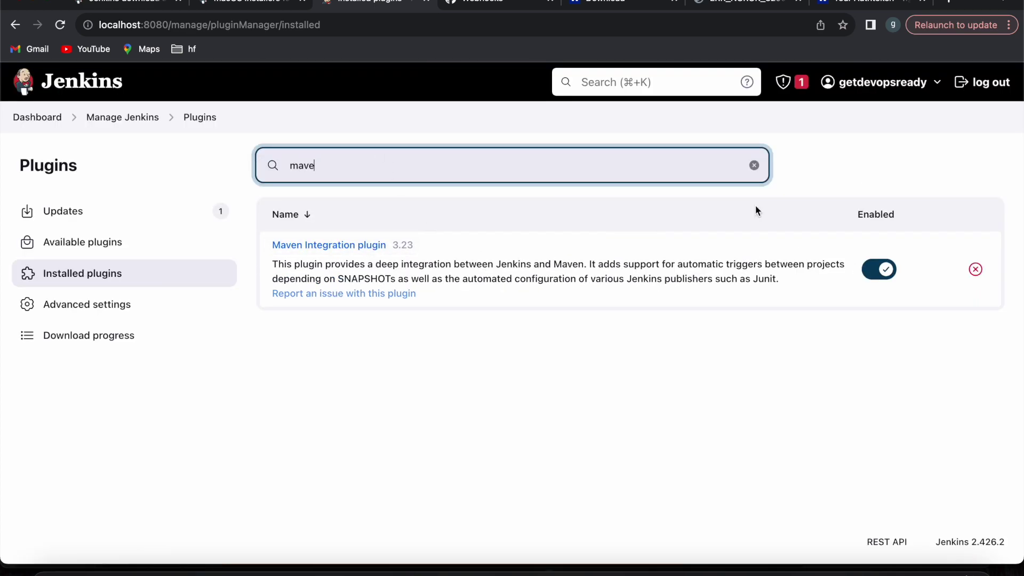
# - Search the installed plugins for slack and disable the Slack Notification Plugin
pyautogui.moveTo(330, 166); pyautogui.dragTo(288, 165)
pyautogui.write('sa')
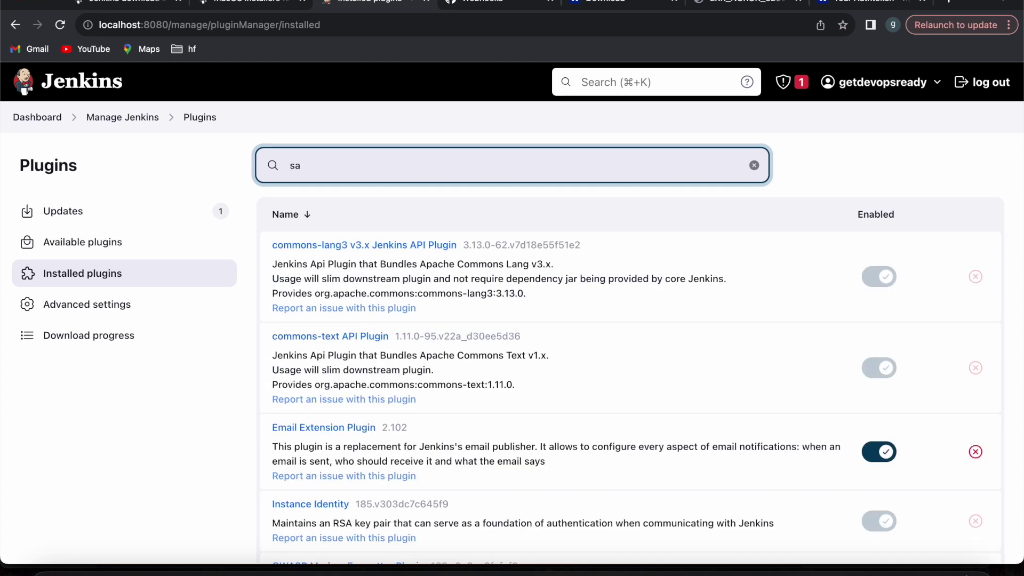
pyautogui.press('BackSpace')
pyautogui.write('lack')
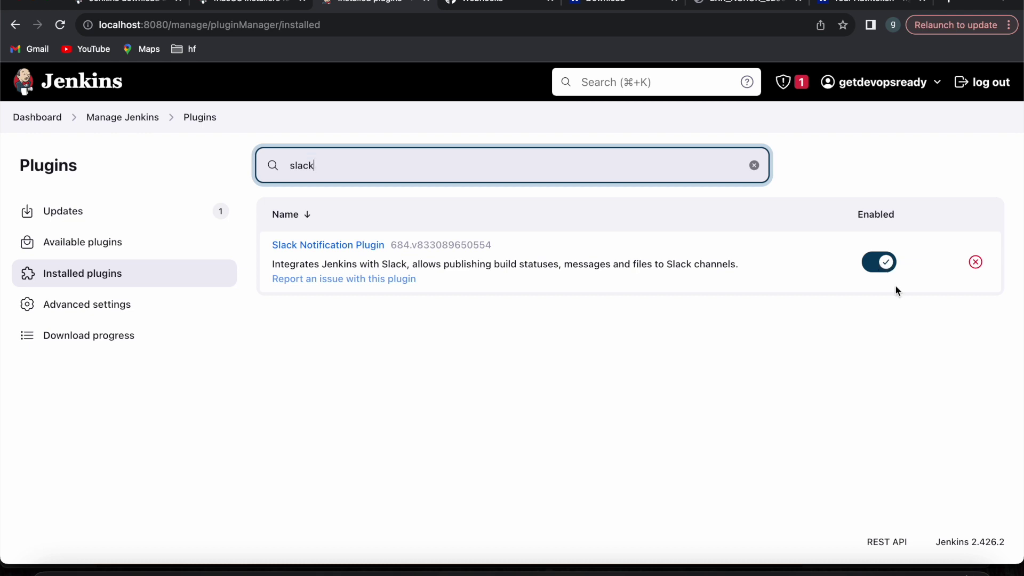
pyautogui.click(886, 267)
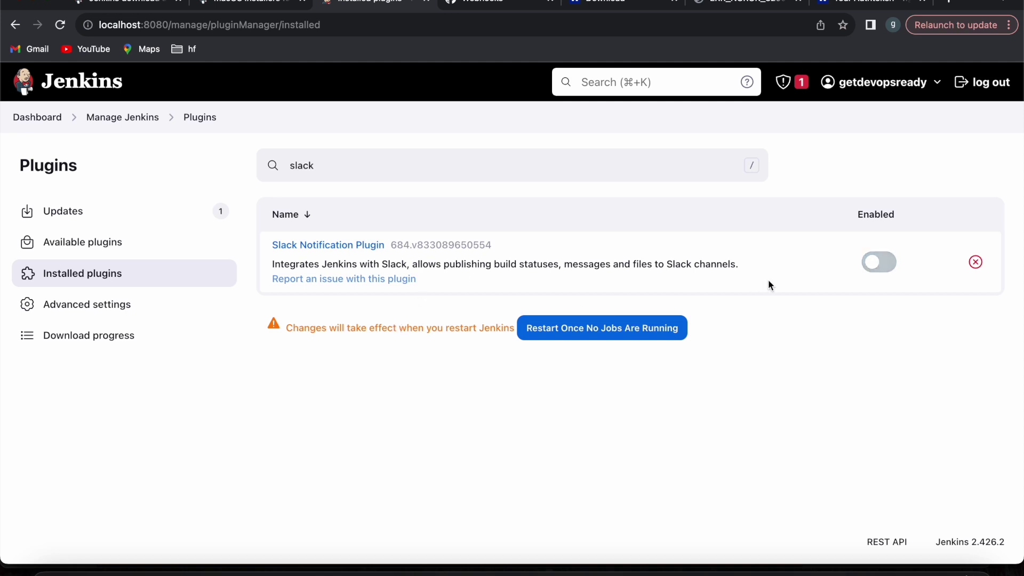
# - Uninstall the Slack Notification Plugin and search the installed plugins for slack to check its uninstallation status
pyautogui.click(977, 263)
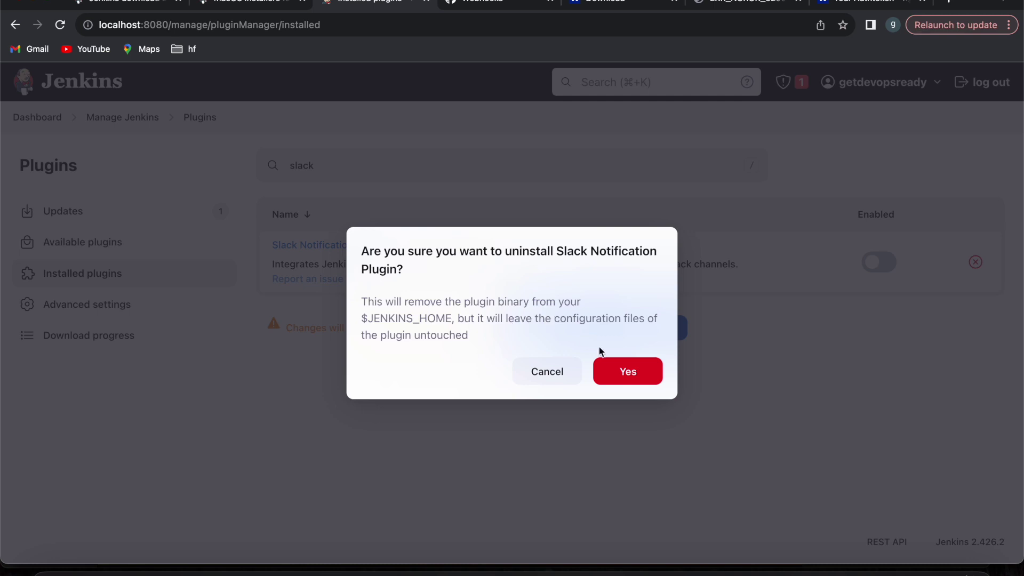
pyautogui.click(628, 373)
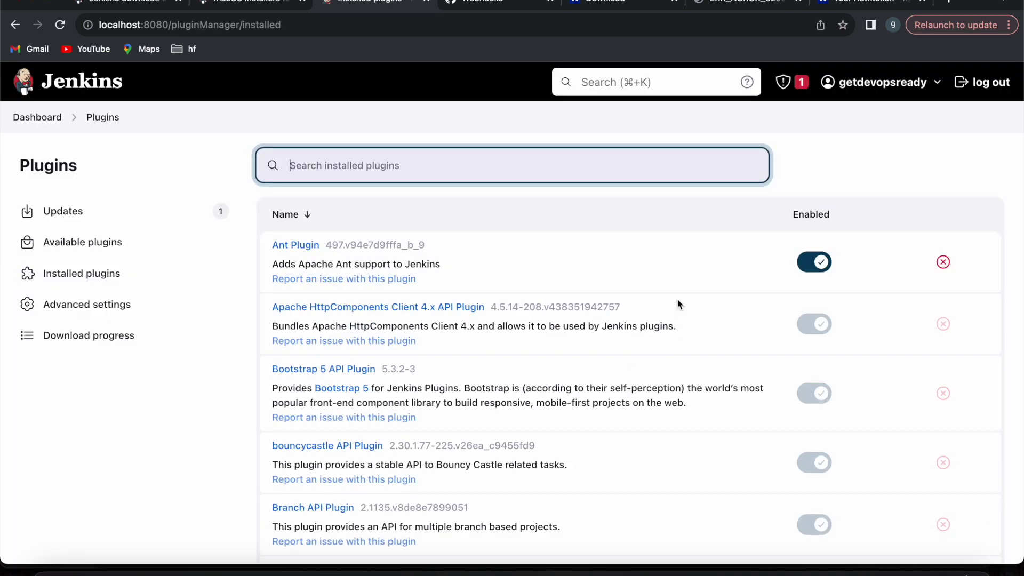
pyautogui.write('slack')
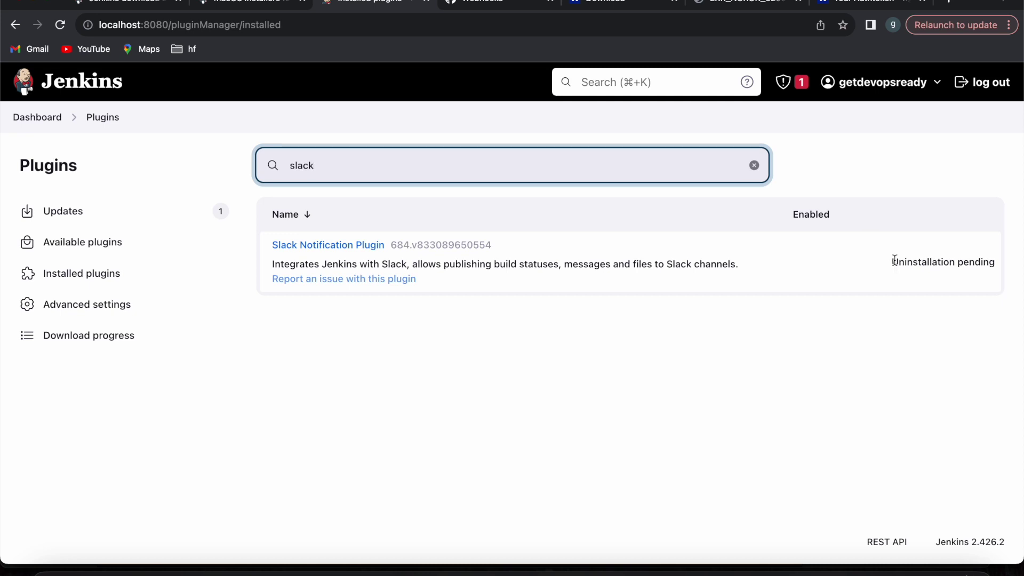
pyautogui.moveTo(890, 262); pyautogui.dragTo(991, 254)
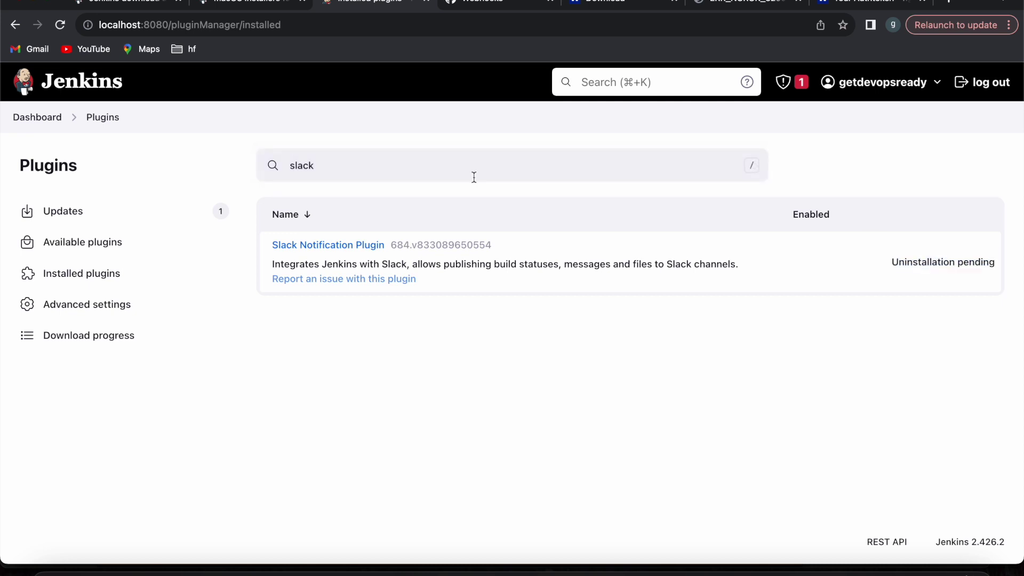
# - Disable and uninstall the Maven Integration plugin, and check its status by searching the installed plugins for maven
pyautogui.doubleClick(304, 167)
pyautogui.write('maven')
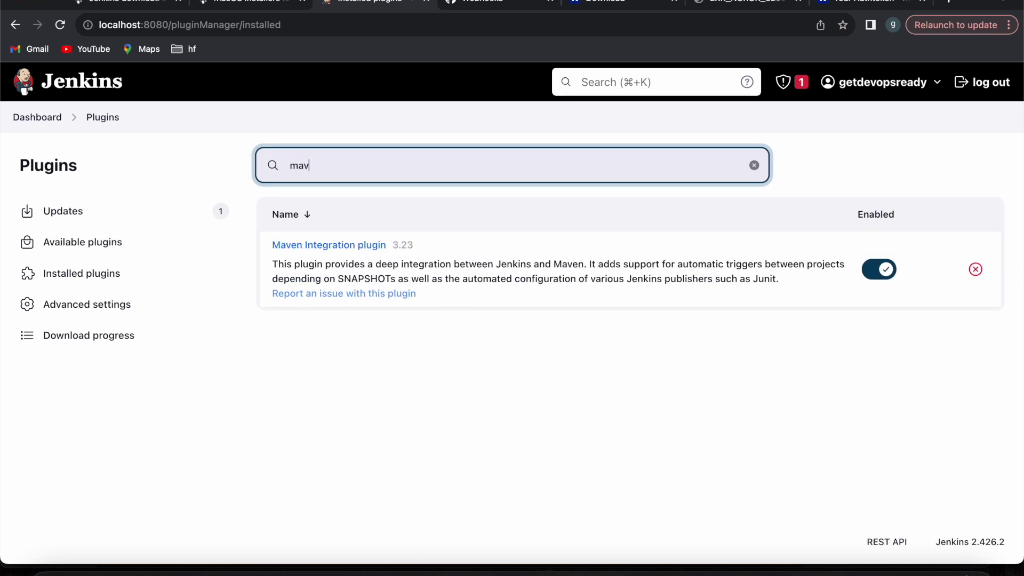
pyautogui.click(887, 273)
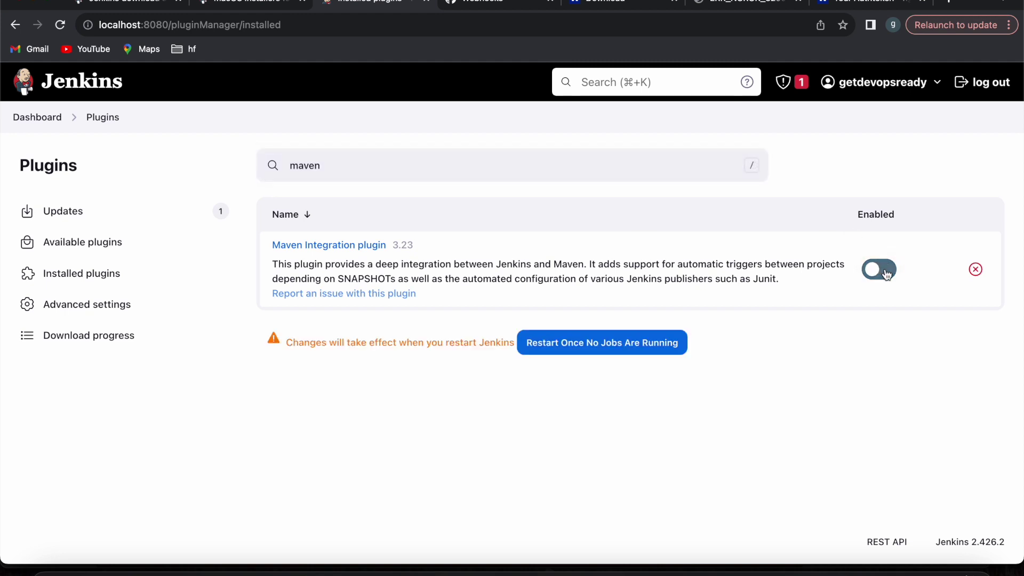
pyautogui.click(977, 271)
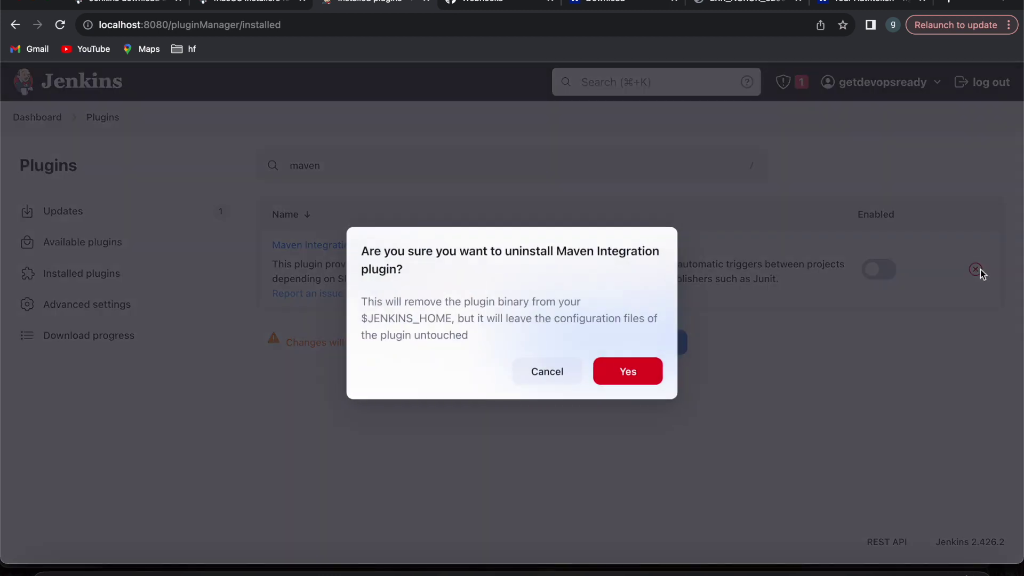
pyautogui.click(625, 375)
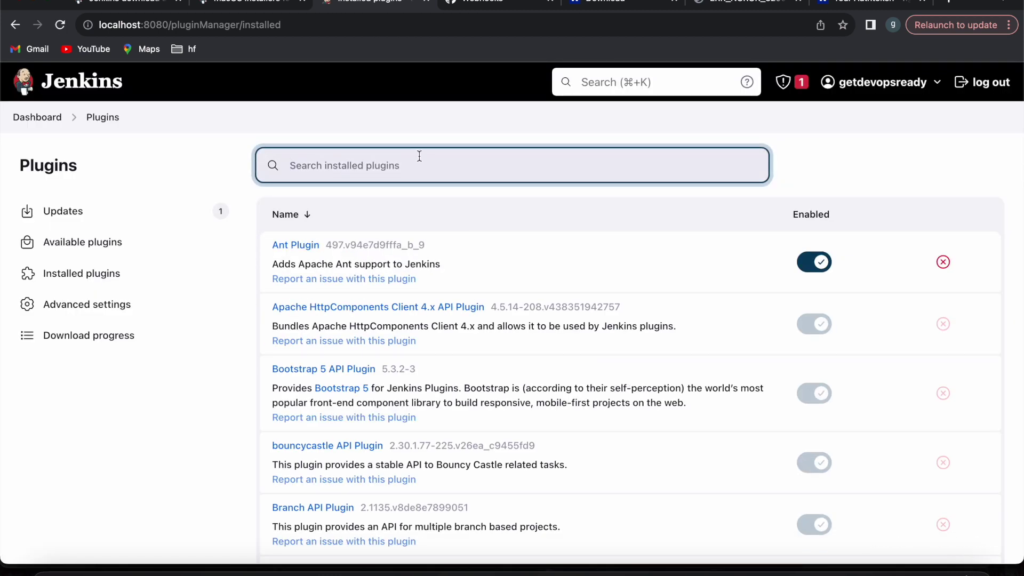
pyautogui.write('maven')
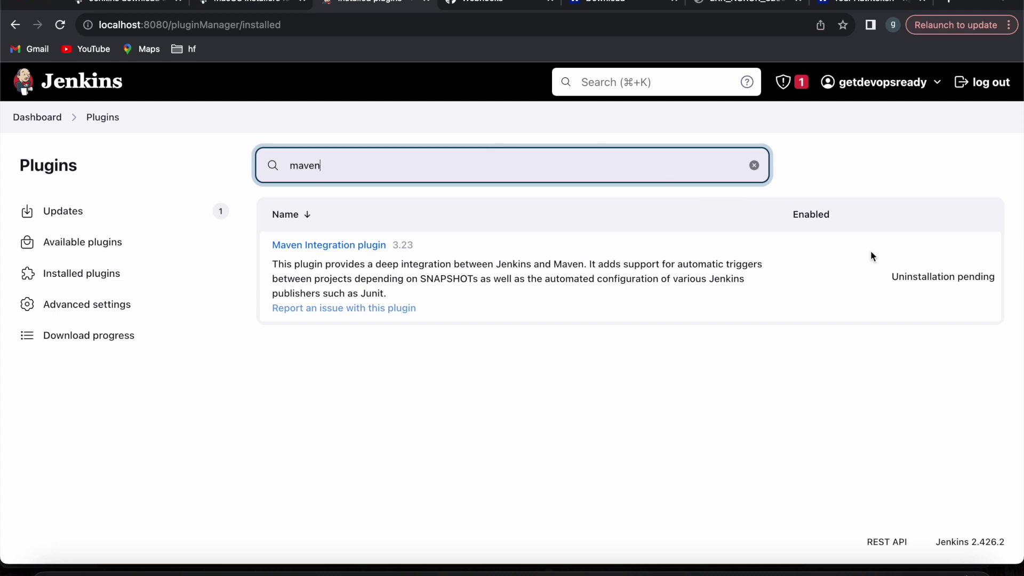
pyautogui.moveTo(892, 276); pyautogui.dragTo(991, 275)
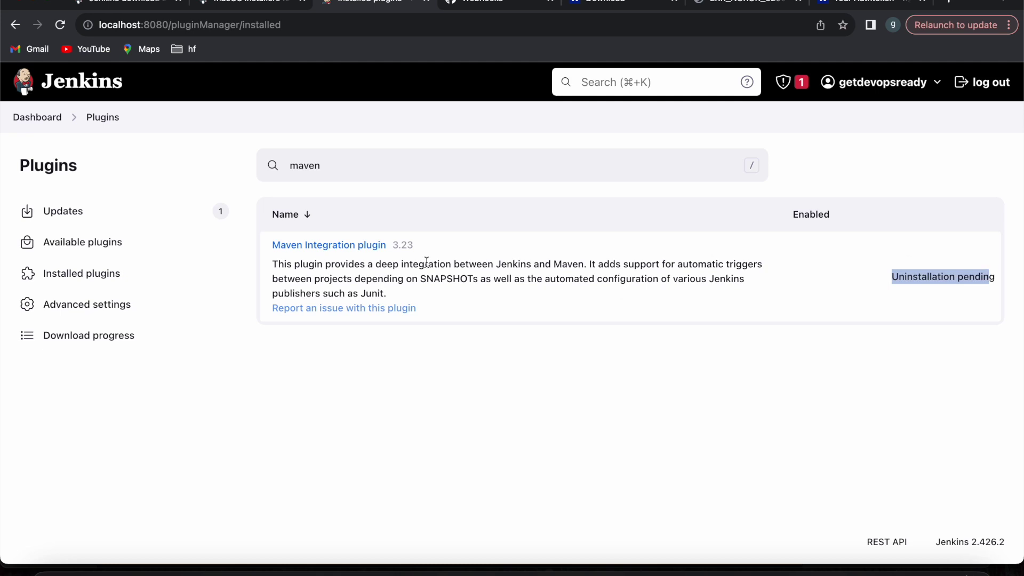
# - Check whether the new item page still offers the Maven project type and return to the dashboard
pyautogui.click(33, 116)
pyautogui.click(80, 168)
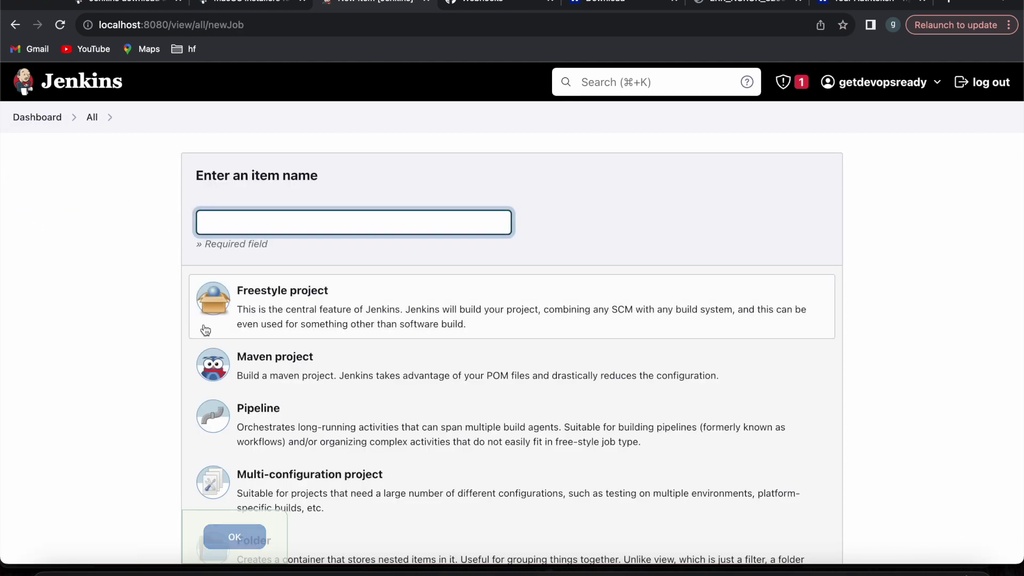
pyautogui.click(47, 116)
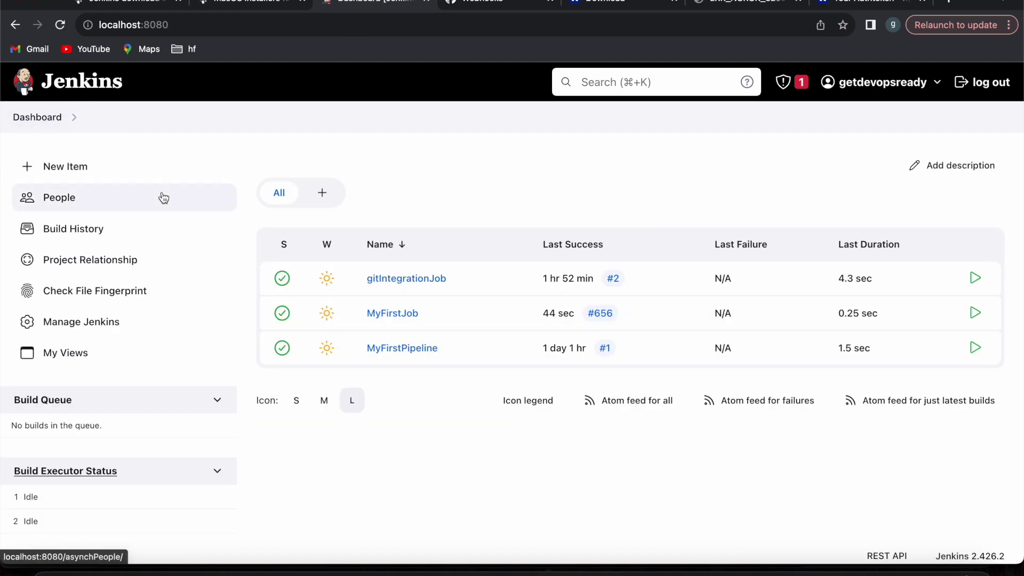
# - Return to plugin management and search the installed plugins for "mave" to recheck the Maven Integration plugin's status
pyautogui.click(107, 322)
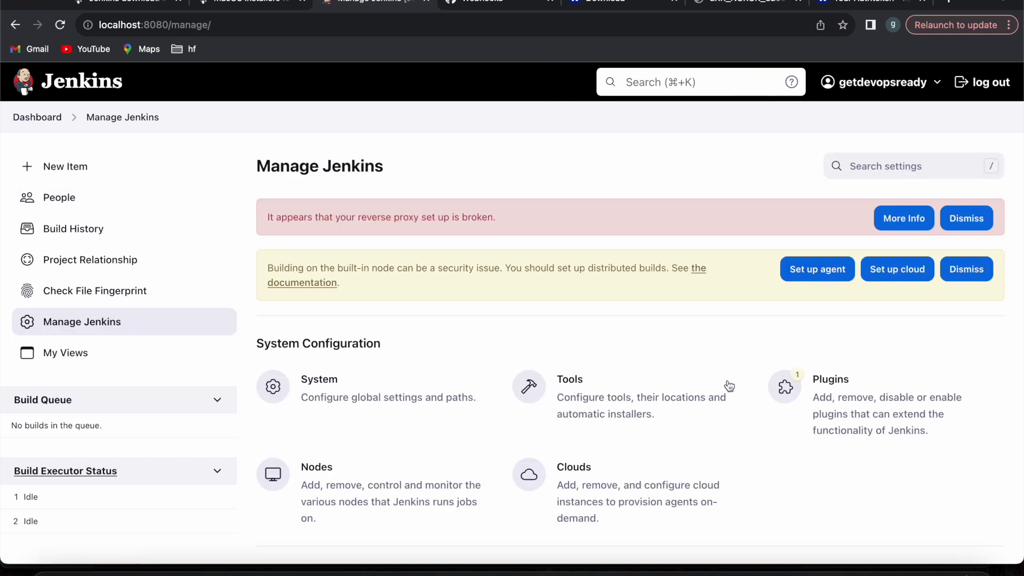
pyautogui.click(848, 404)
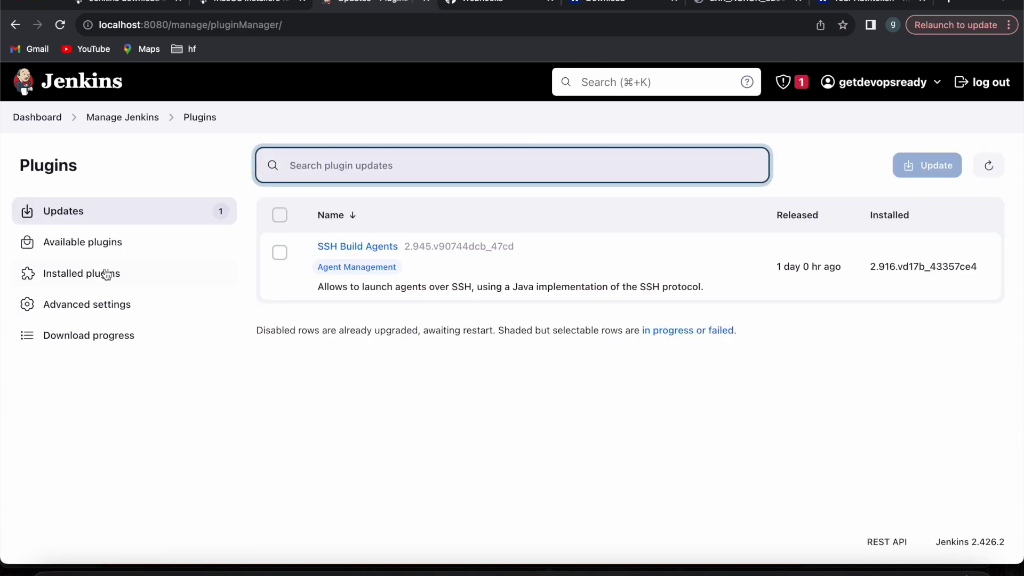
pyautogui.click(95, 251)
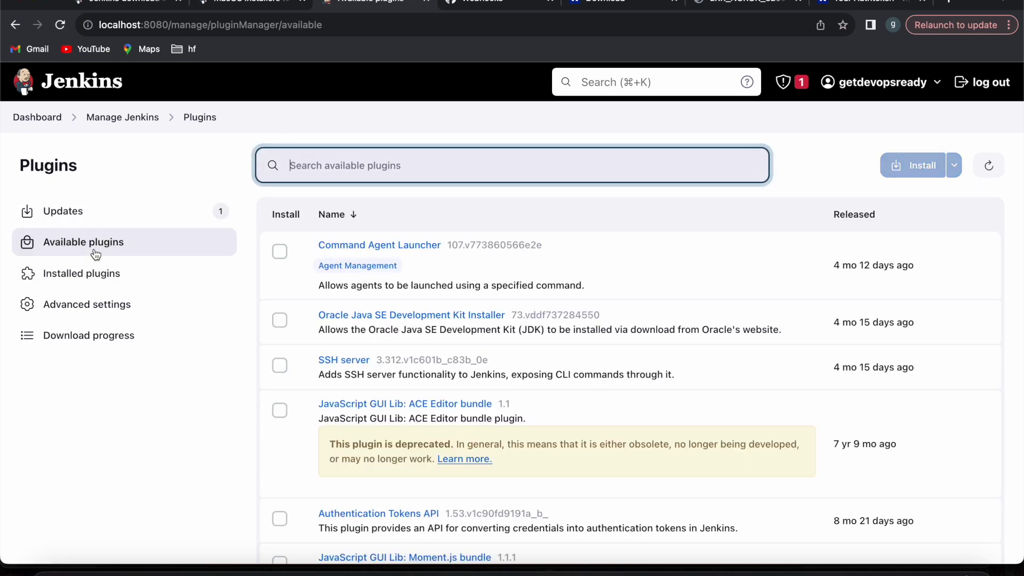
pyautogui.click(88, 274)
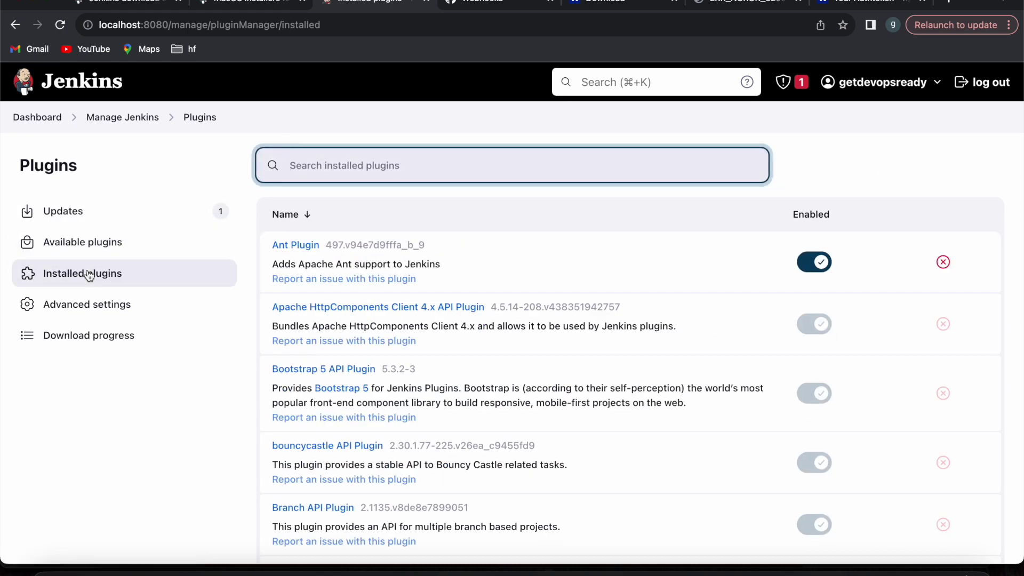
pyautogui.write('mave')
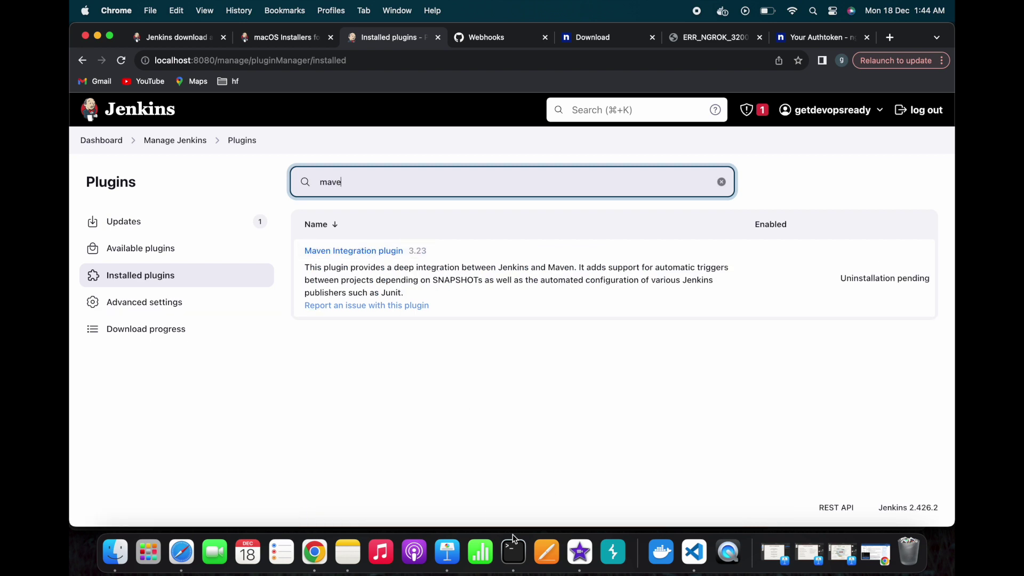
# - Switch to Terminal, restart Jenkins with "brew services restart jenkins-lts" and check the stop and start output
pyautogui.click(514, 554)
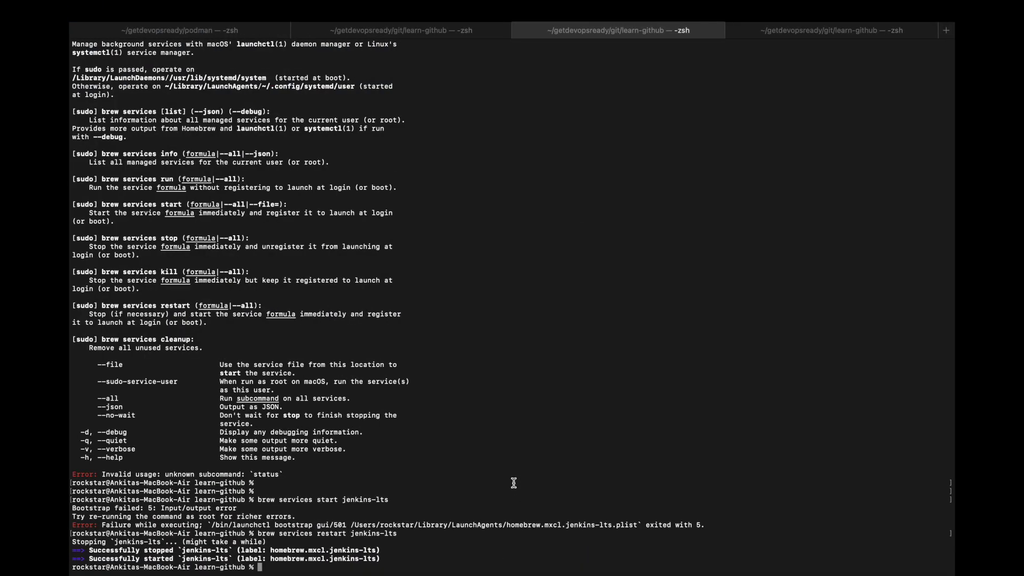
pyautogui.press('Return')
pyautogui.press('Return')
pyautogui.press('Return')
pyautogui.press('Return')
pyautogui.press('Return')
pyautogui.press('Return')
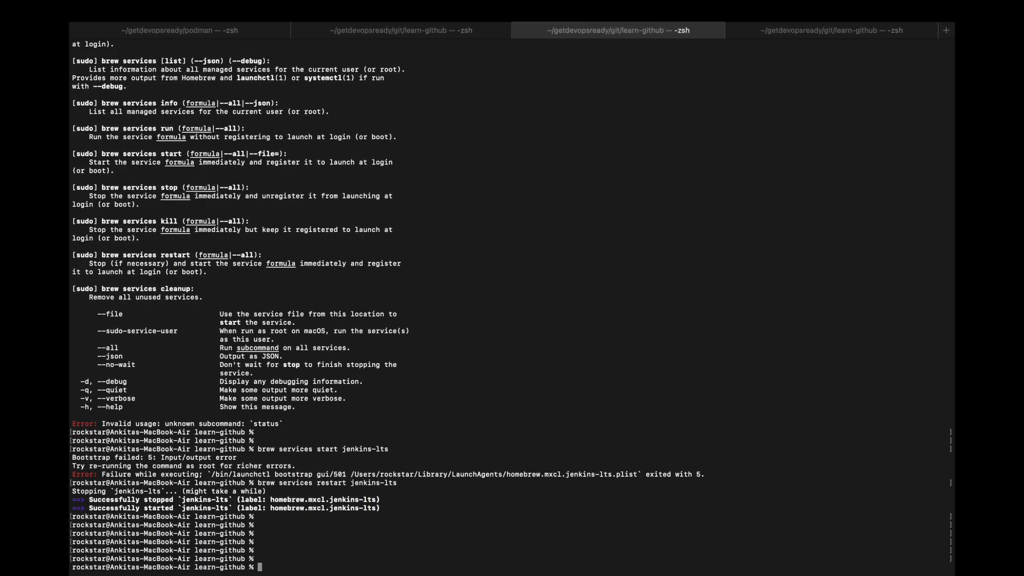
pyautogui.press('Up')
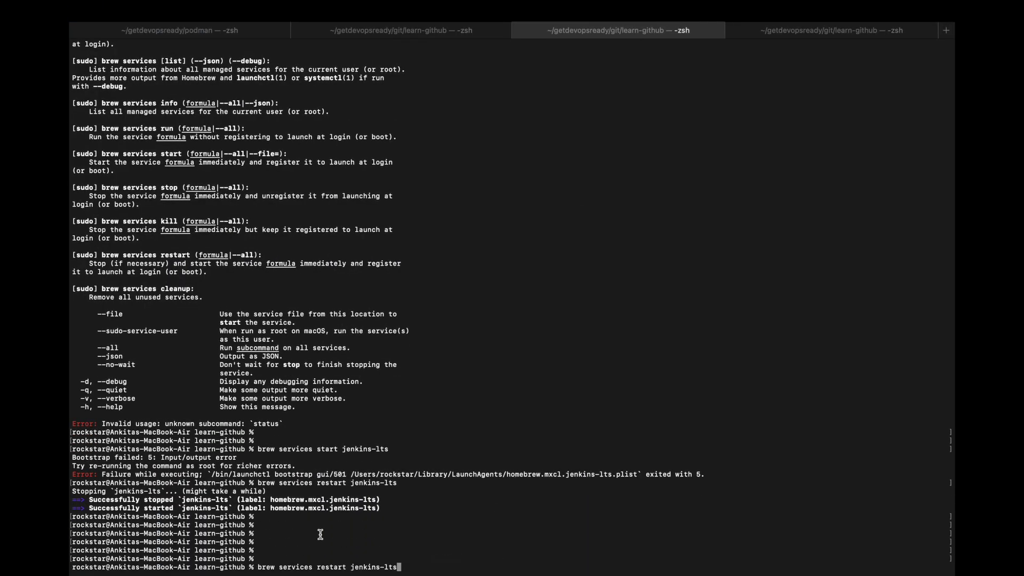
pyautogui.moveTo(266, 568); pyautogui.dragTo(392, 568)
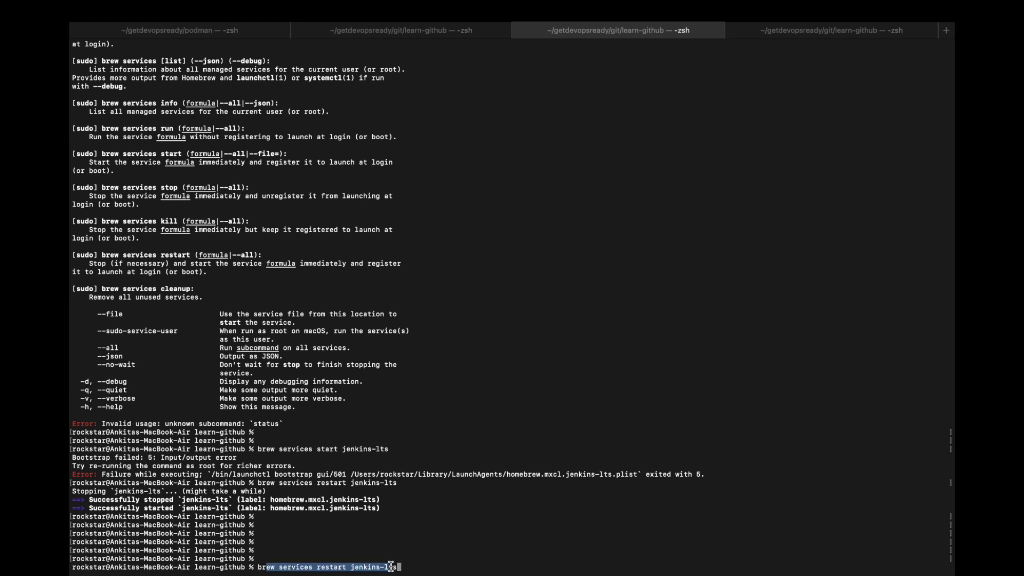
pyautogui.click(446, 567)
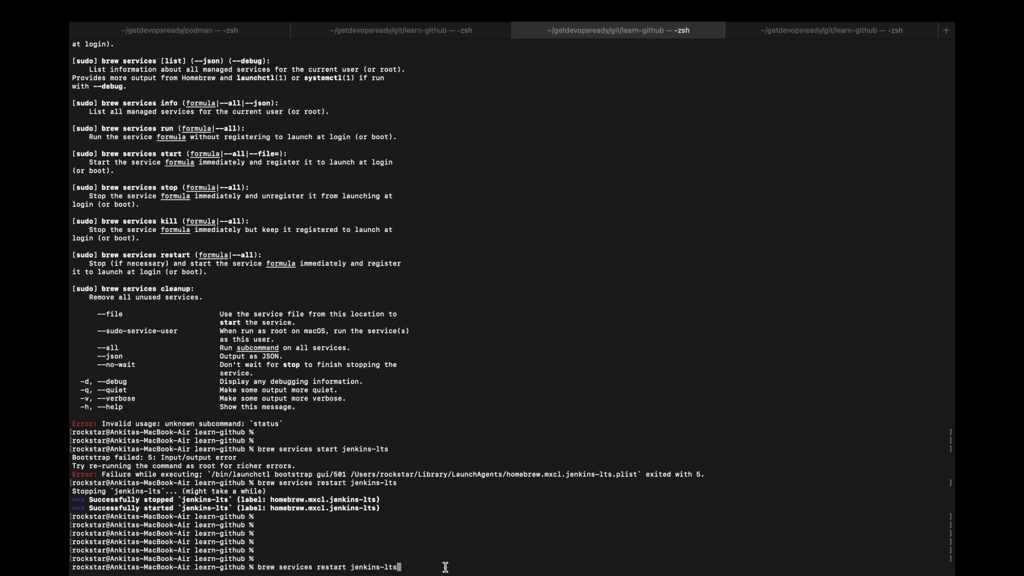
pyautogui.press('Return')
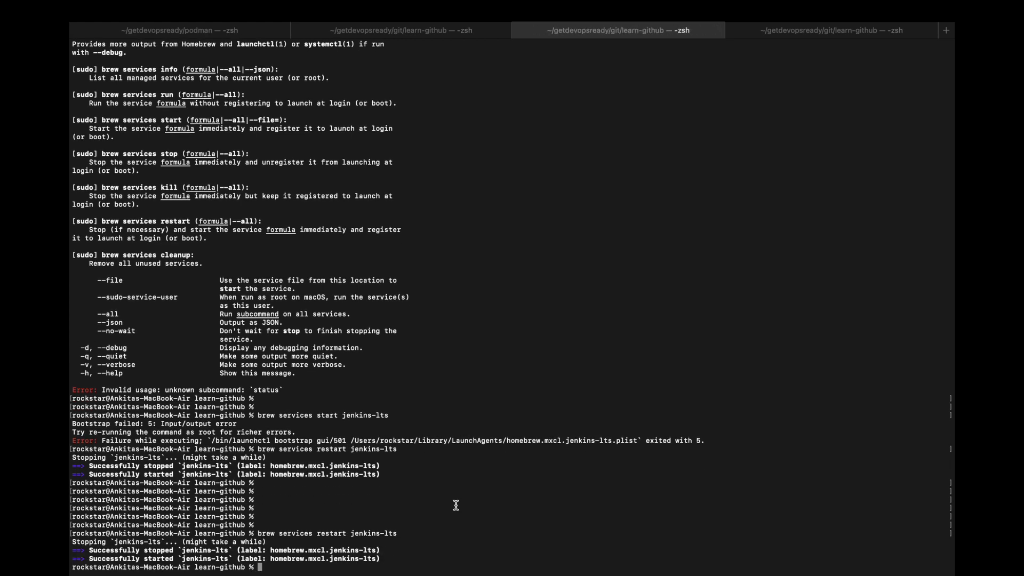
pyautogui.doubleClick(160, 550)
pyautogui.moveTo(152, 560); pyautogui.dragTo(191, 560)
# - Switch back to Chrome, reload the installed plugins page and sign in to Jenkins with the account username and password
pyautogui.press('super+Tab')
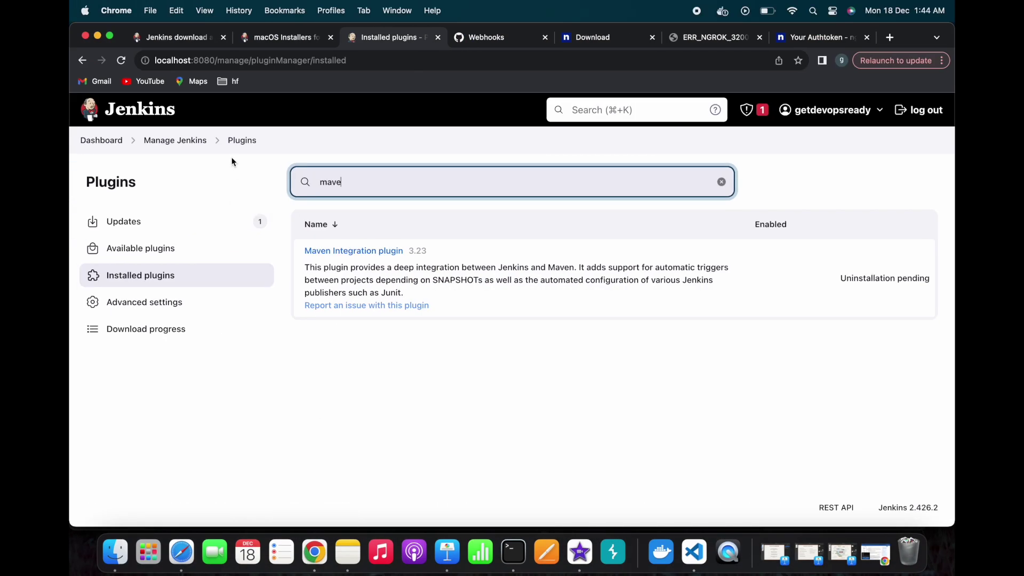
pyautogui.click(121, 60)
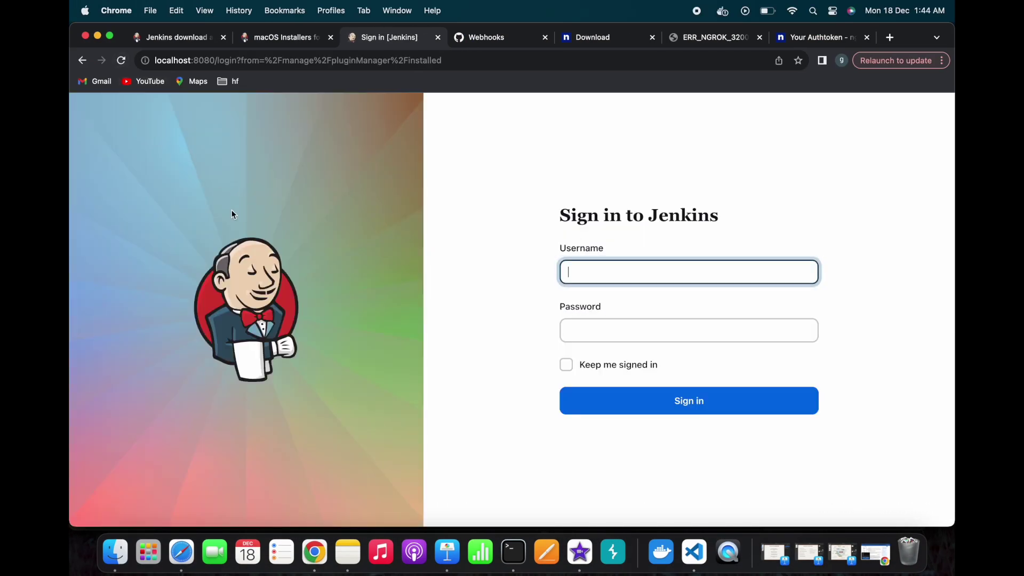
pyautogui.write('getdevopsready')
pyautogui.press('Tab')
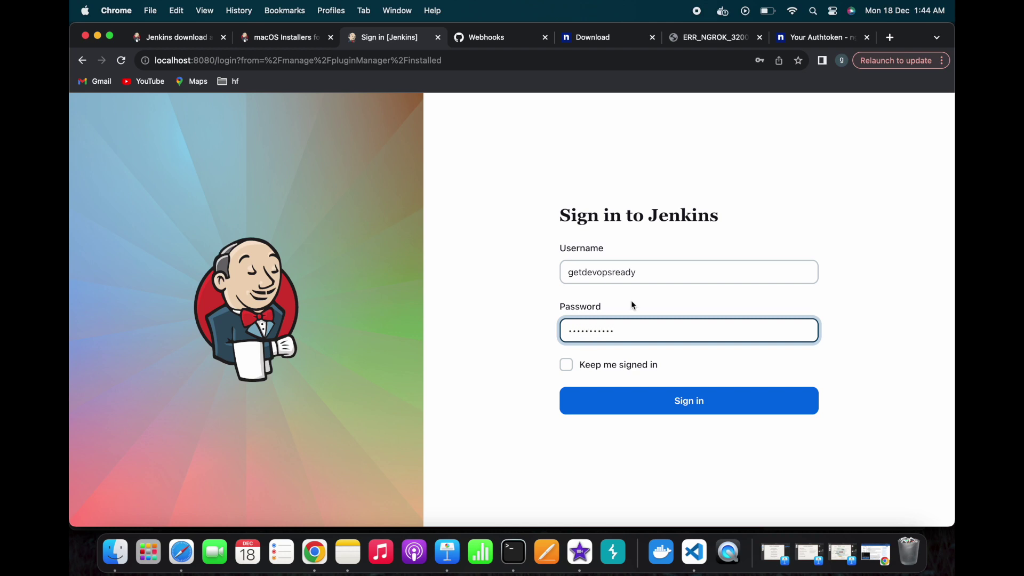
pyautogui.click(634, 407)
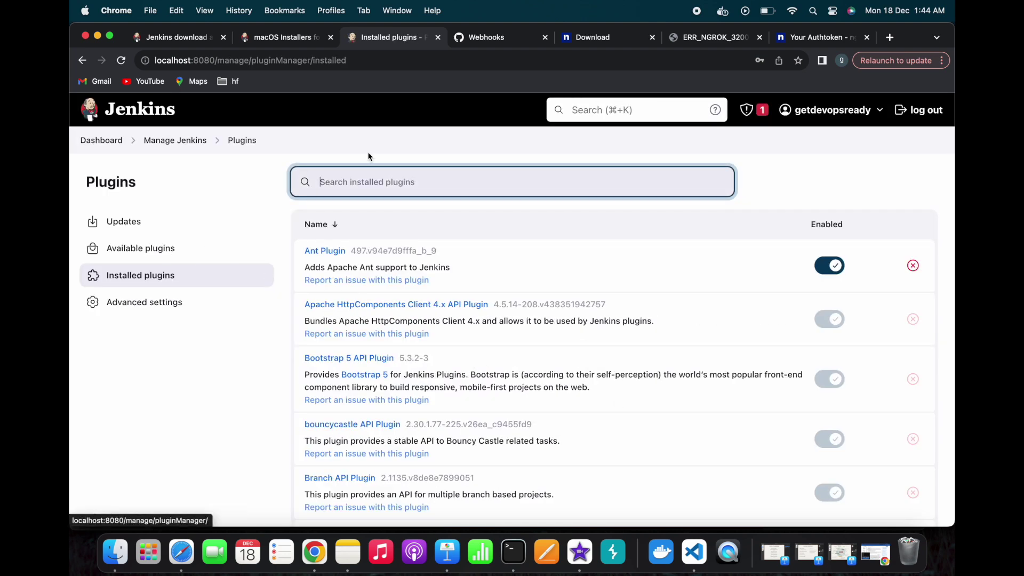
# - Search the installed plugins for maven, and the available plugins for maven and slack, to verify both uninstallations
pyautogui.write('maven')
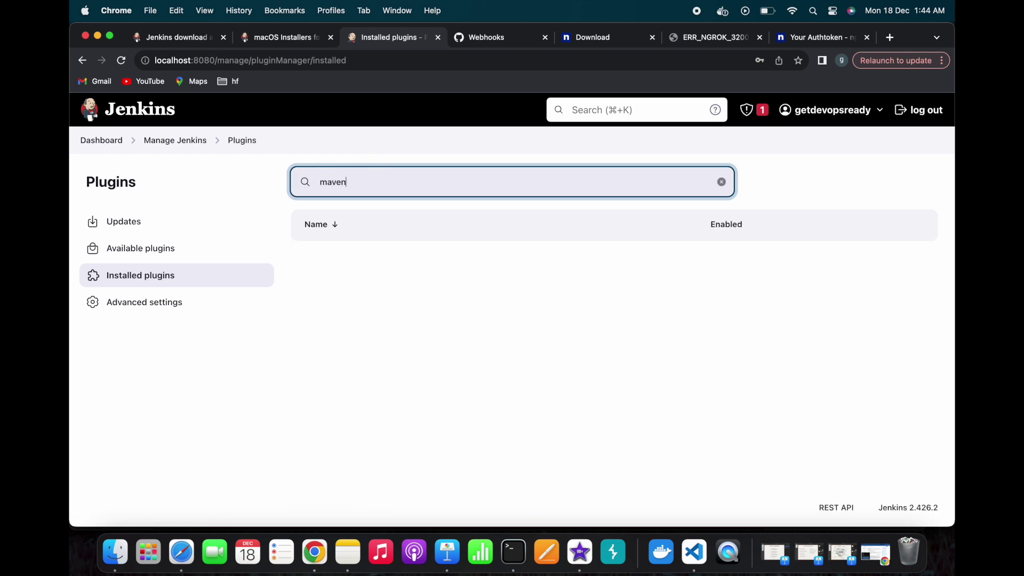
pyautogui.press('super+a')
pyautogui.click(165, 249)
pyautogui.write('maven')
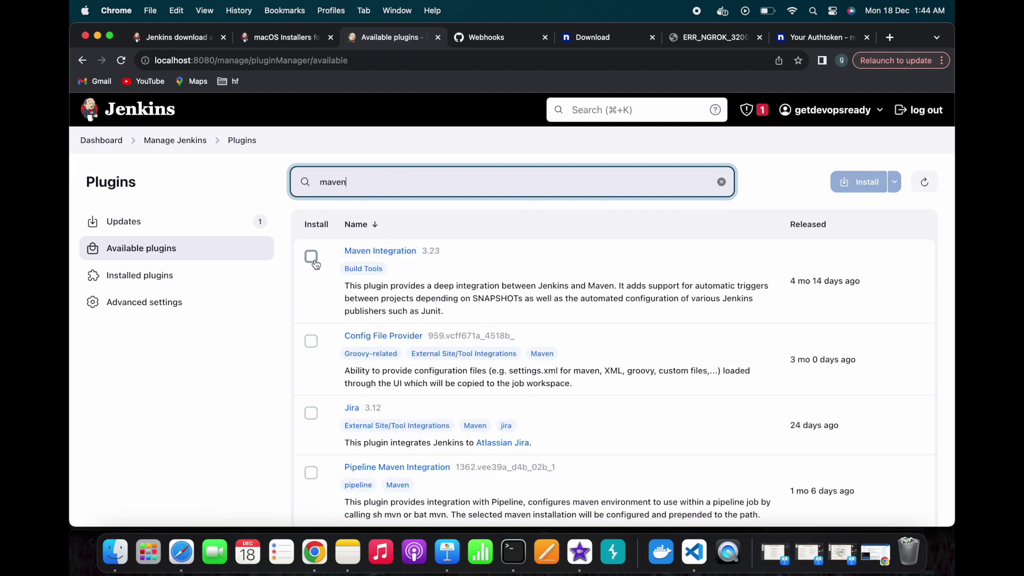
pyautogui.press('super+a')
pyautogui.write('slack')
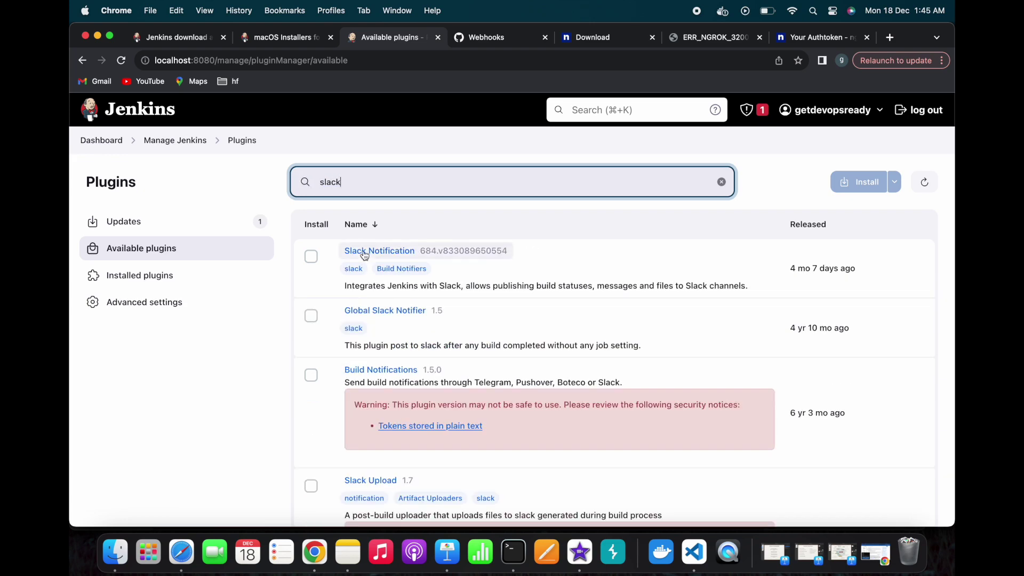
# - Look through the project types on the new item page for Maven project and return to the dashboard
pyautogui.click(111, 142)
pyautogui.click(134, 183)
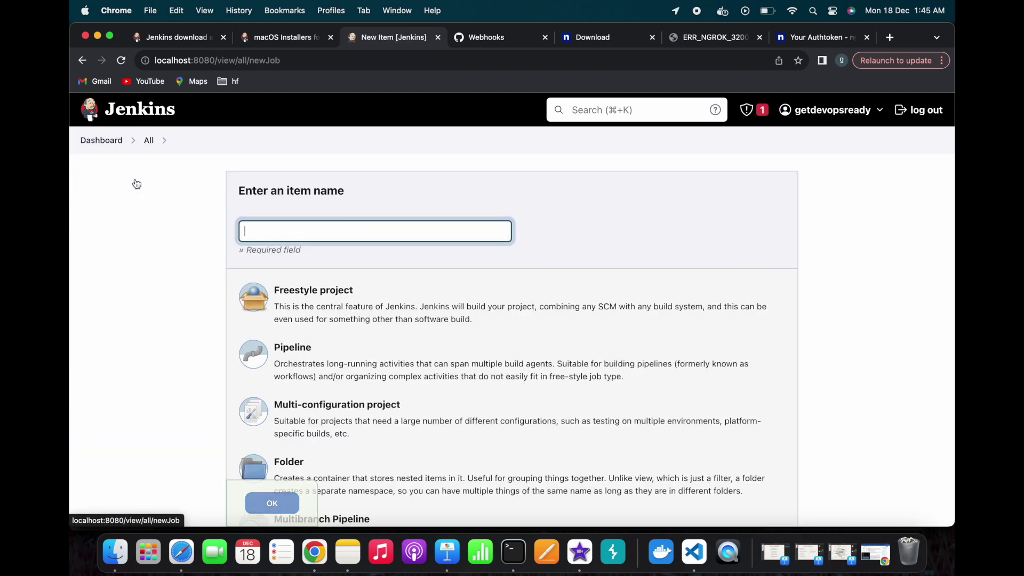
pyautogui.scroll(-3, 295, 343)
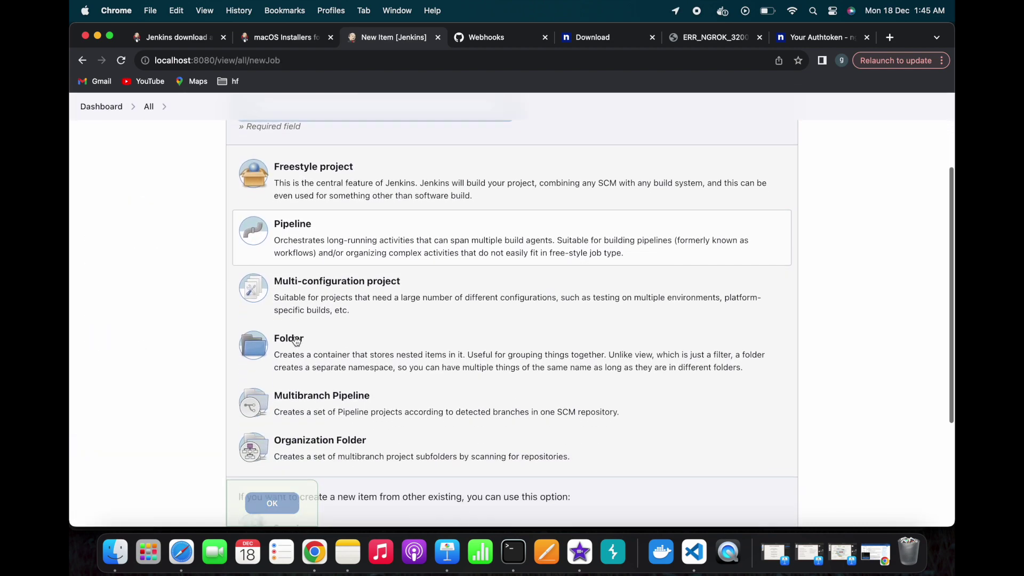
pyautogui.scroll(2, 204, 243)
pyautogui.click(108, 107)
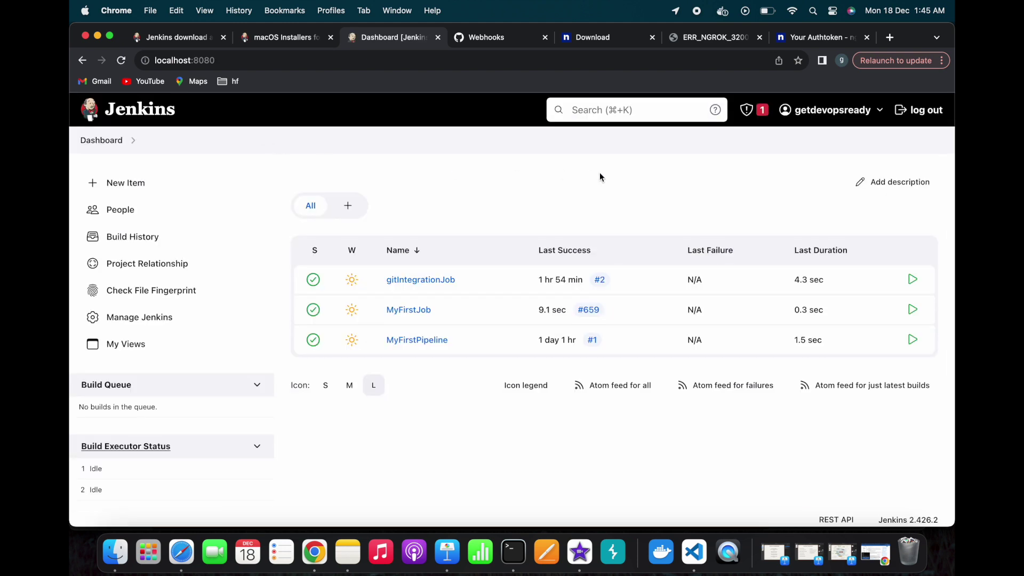
pyautogui.click(696, 10)
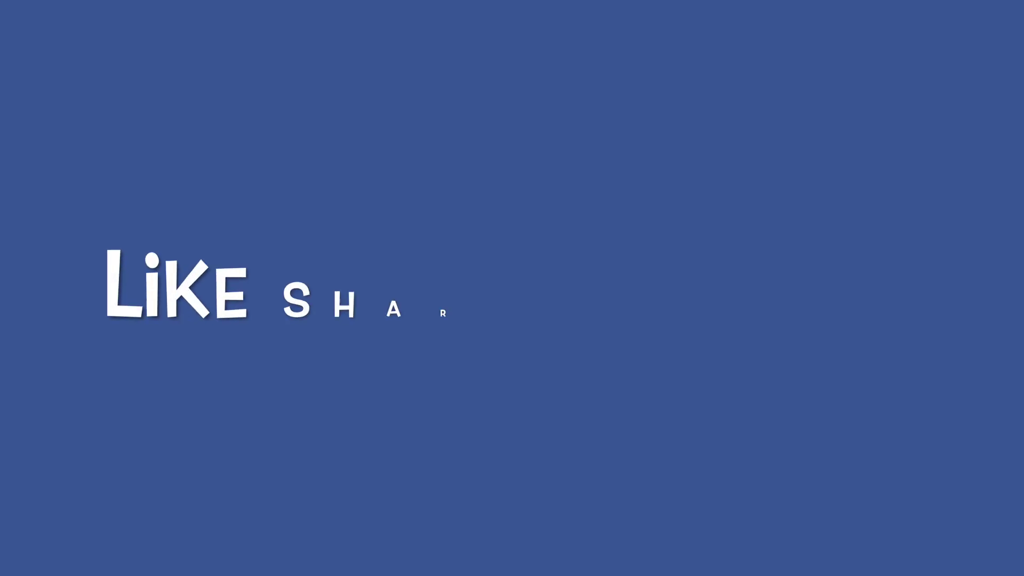